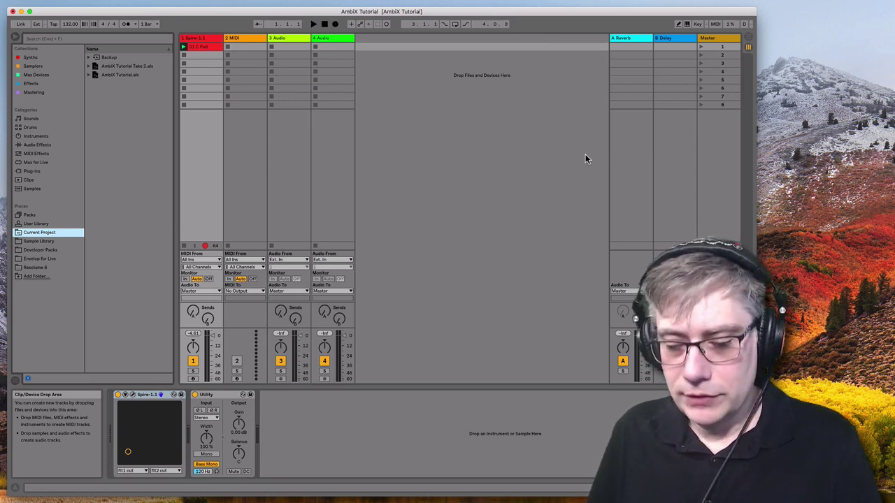
Step: Start playback and inspect the Spire-1.1 synth interface and the notes of the 01 C Pad clip
key("space")
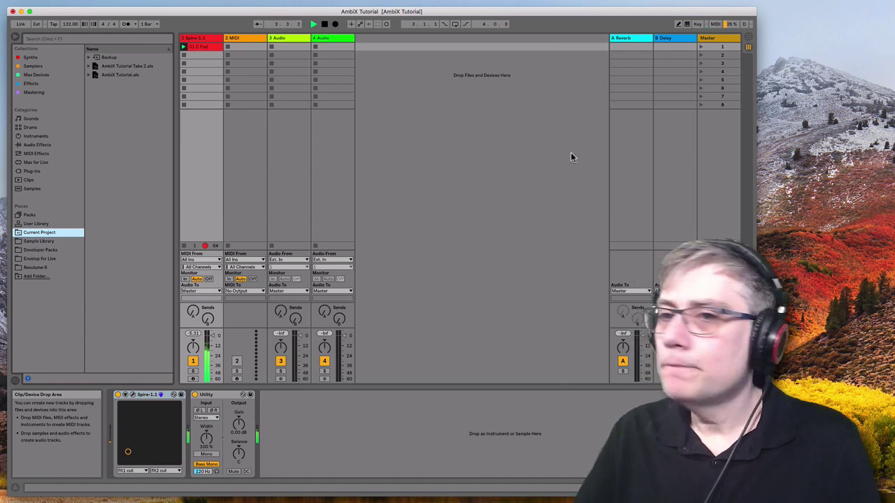
left_click(132, 394)
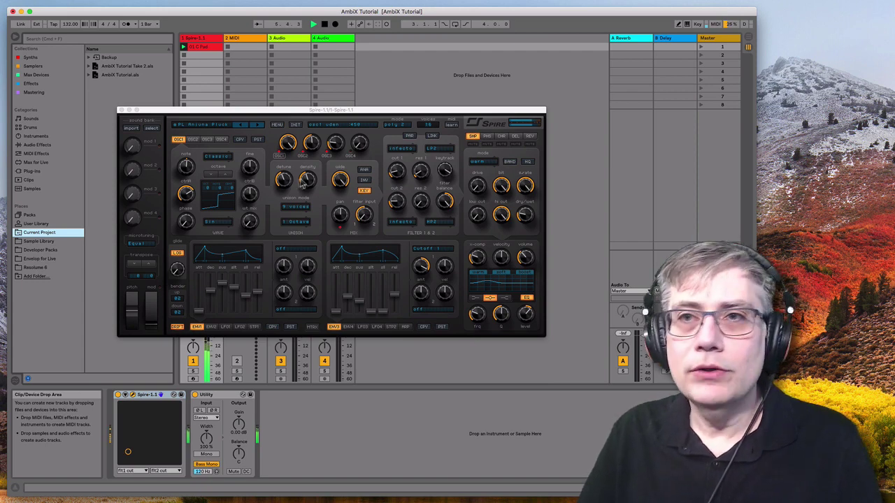
left_click(121, 110)
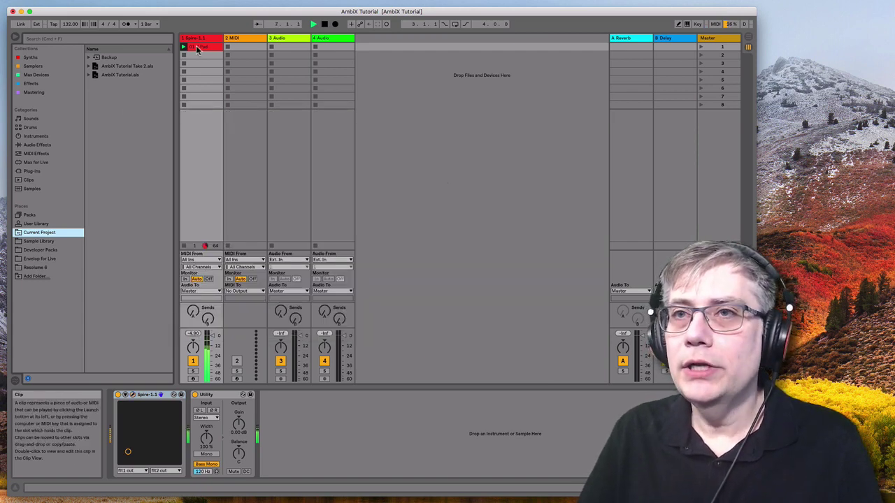
key("shift+Tab")
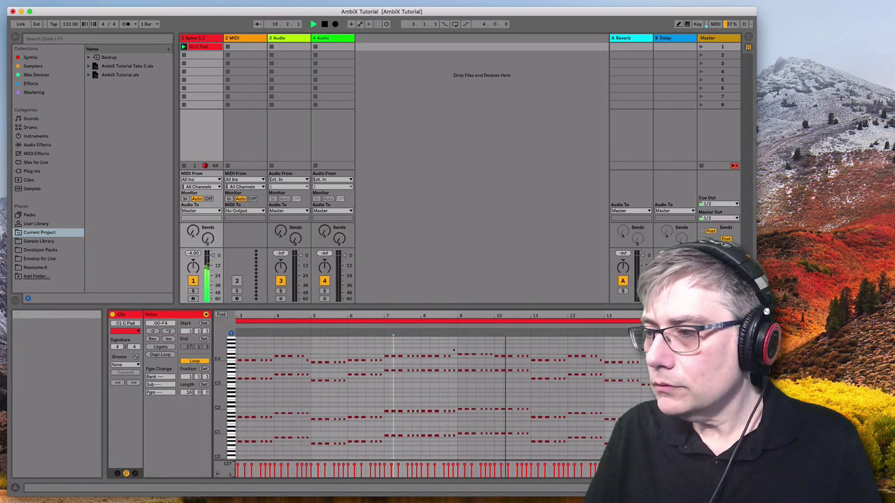
key("shift+Tab")
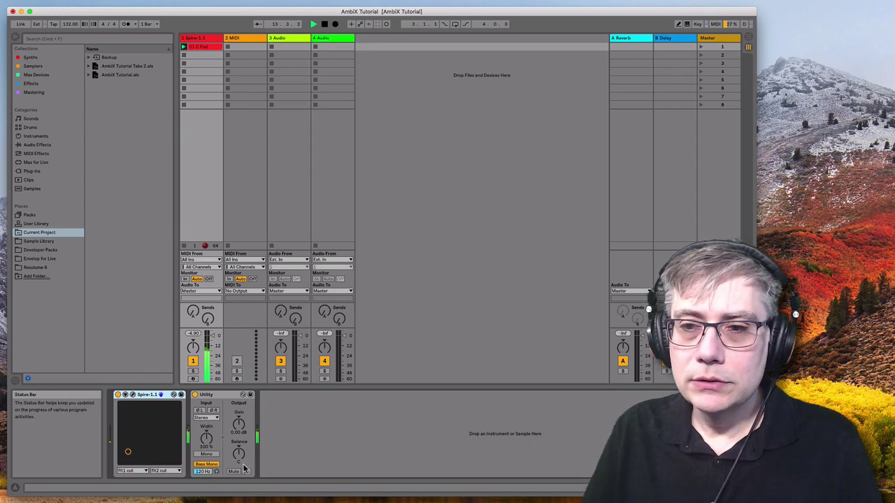
Step: Compare the pad's sound with the Utility device switched to mono and back to stereo
left_click(206, 454)
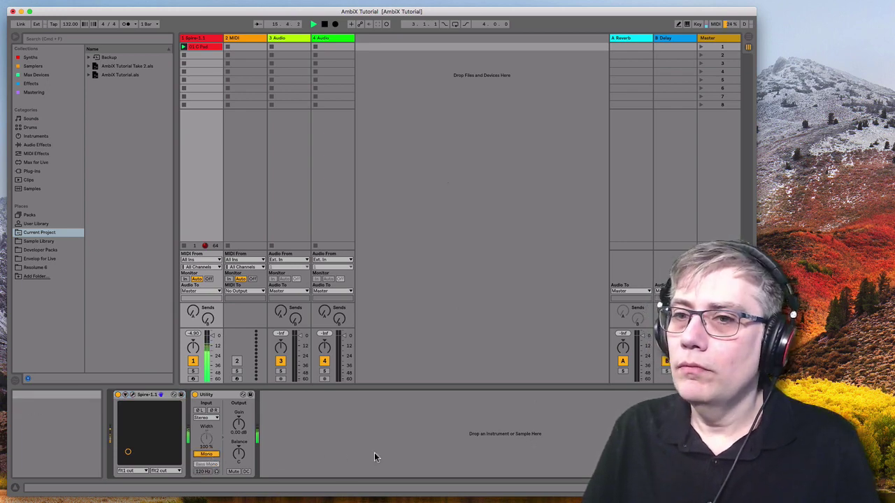
left_click(206, 455)
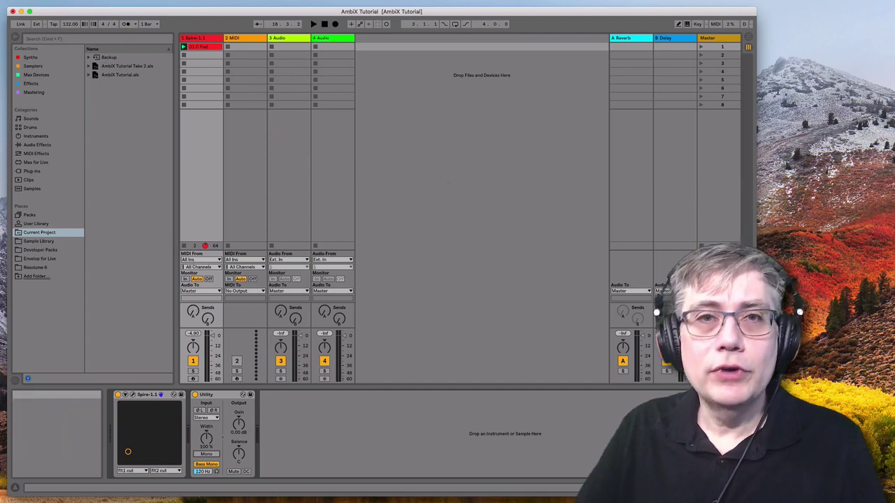
Step: Switch to the browser, review the Envelop for Live software page on envelop.us, and put the browser window away
key("super+Tab")
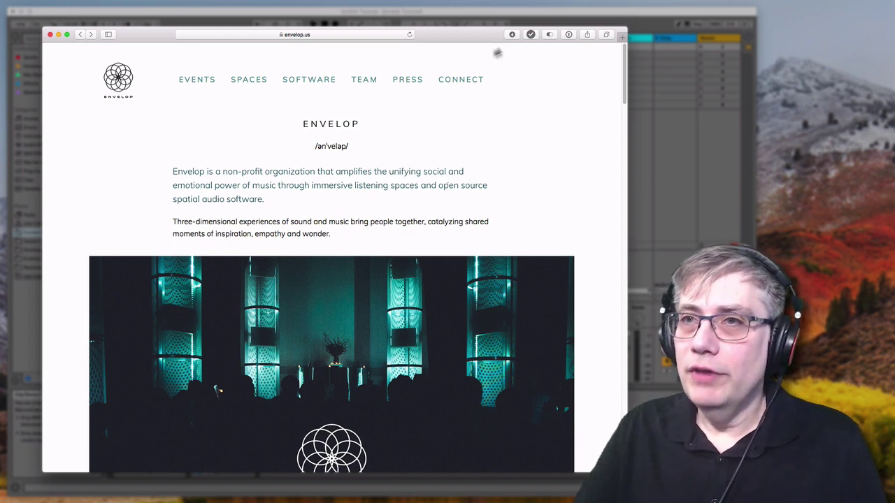
left_click(312, 79)
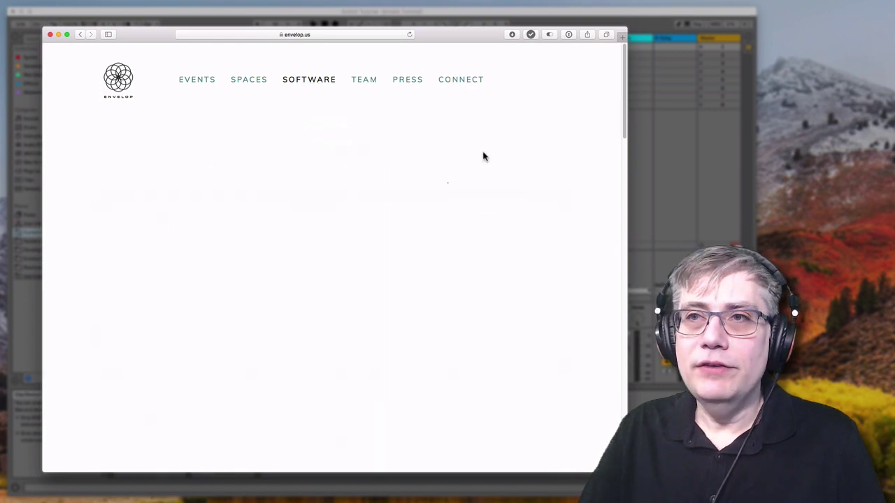
scroll(486, 141, "down", 5)
scroll(485, 140, "down", 7)
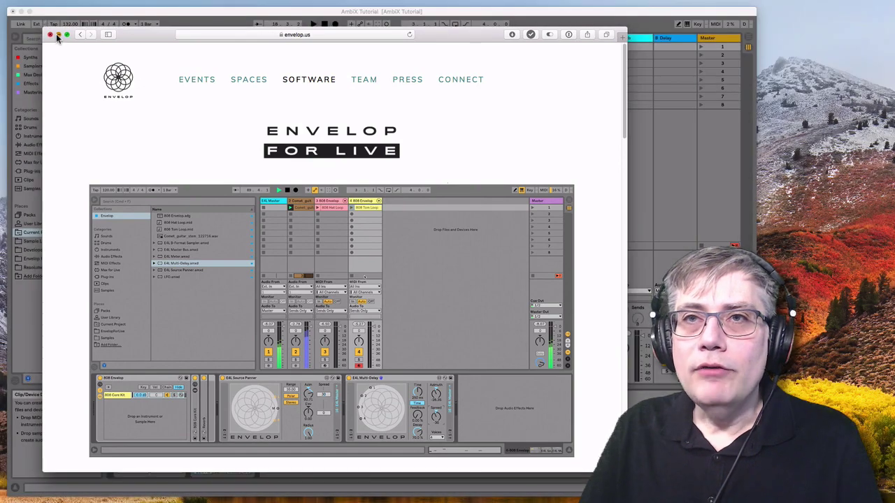
left_click(58, 34)
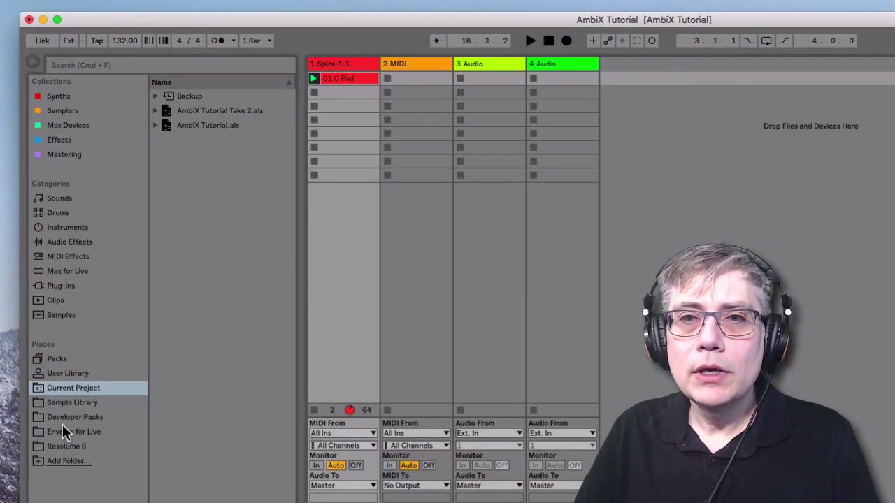
Step: Browse the Envelop for Live folder and add the E4L Source Panner after Utility on the Spire-1.1 track
left_click(66, 431)
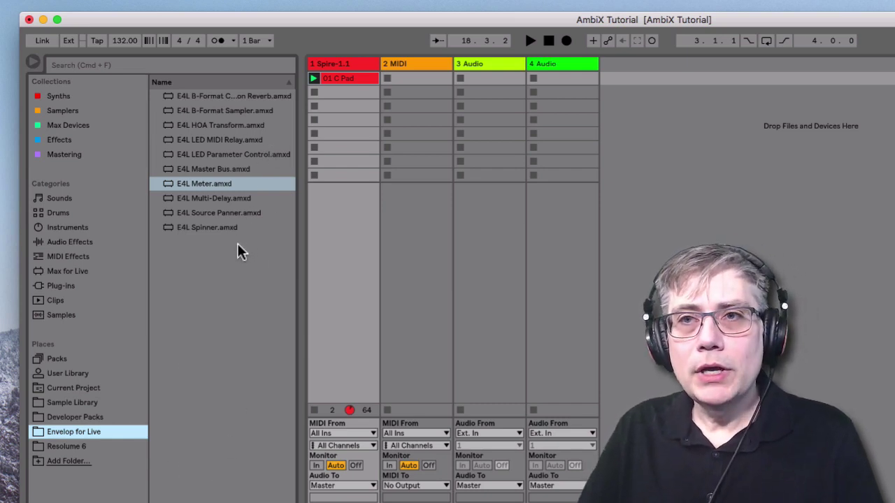
left_click(221, 198)
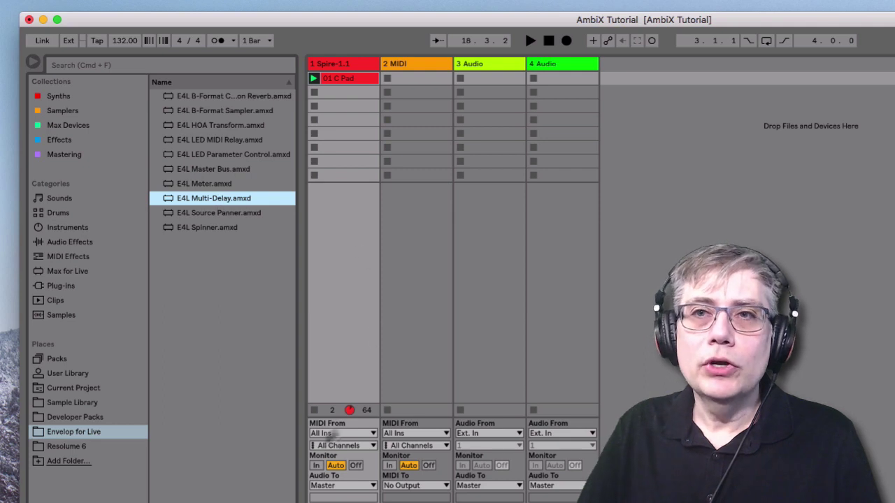
left_click(226, 216)
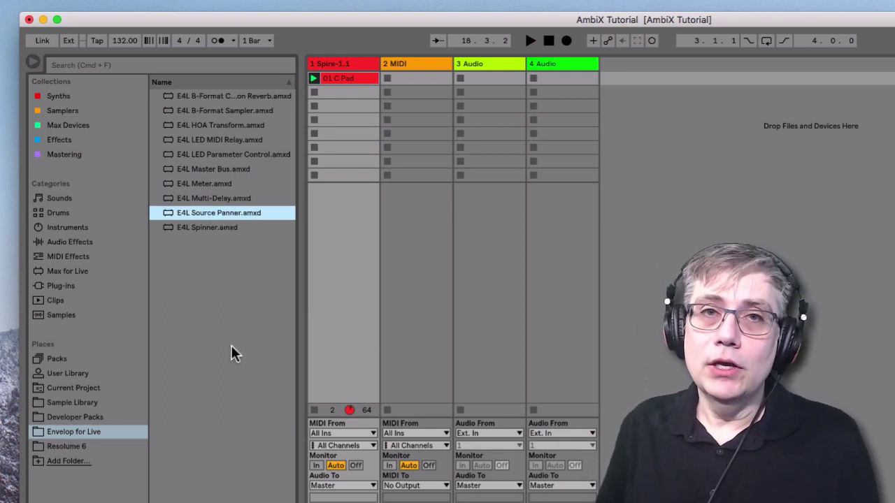
left_click(248, 171)
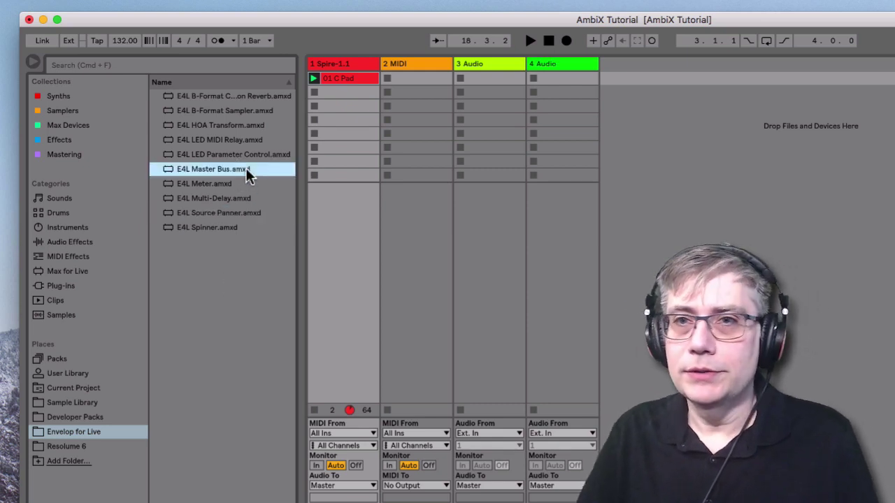
left_click(233, 215)
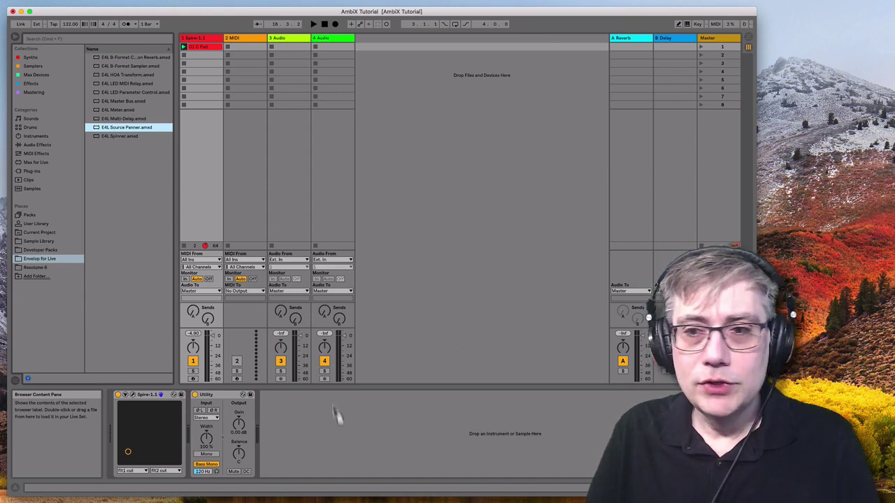
left_click_drag(515, 356, 515, 354)
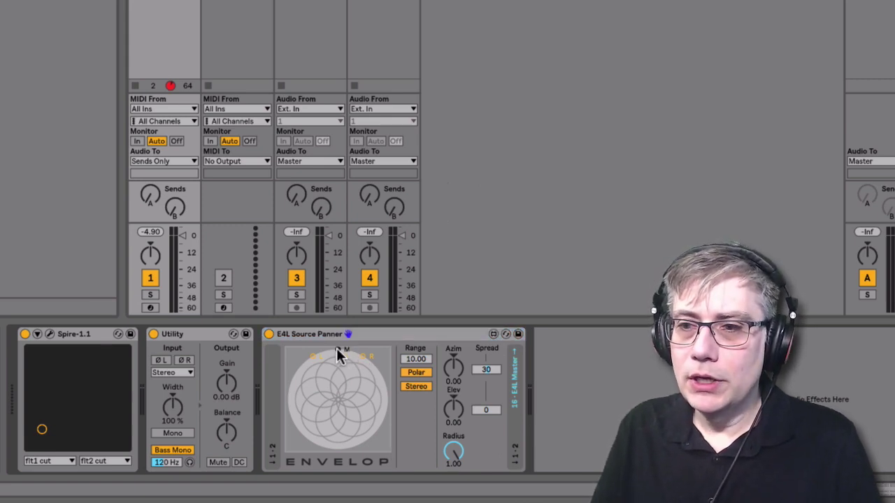
Step: Try source positions in the Source Panner's polar field, switch it to Mono, and place the source at a radius of about 0.54
left_click_drag(336, 349, 331, 372)
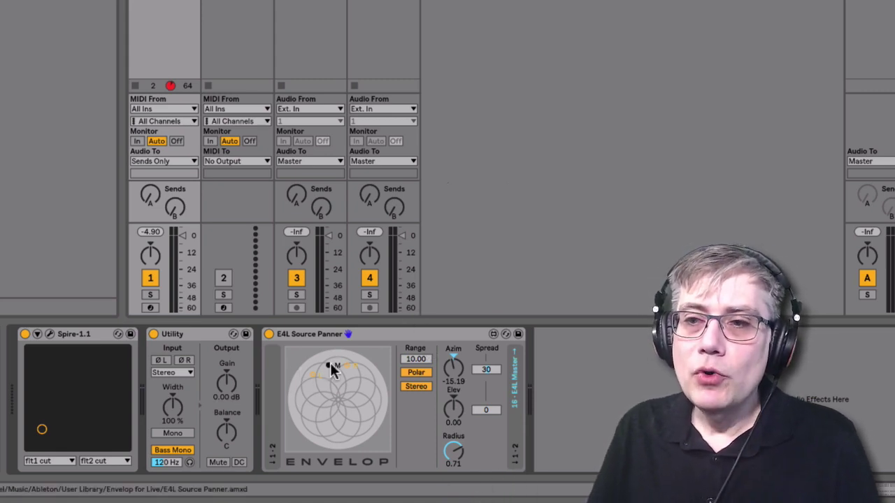
mouse_move(327, 365)
left_mouse_down()
mouse_move(316, 383)
mouse_move(334, 360)
mouse_move(357, 396)
mouse_move(353, 371)
mouse_move(339, 371)
left_mouse_up()
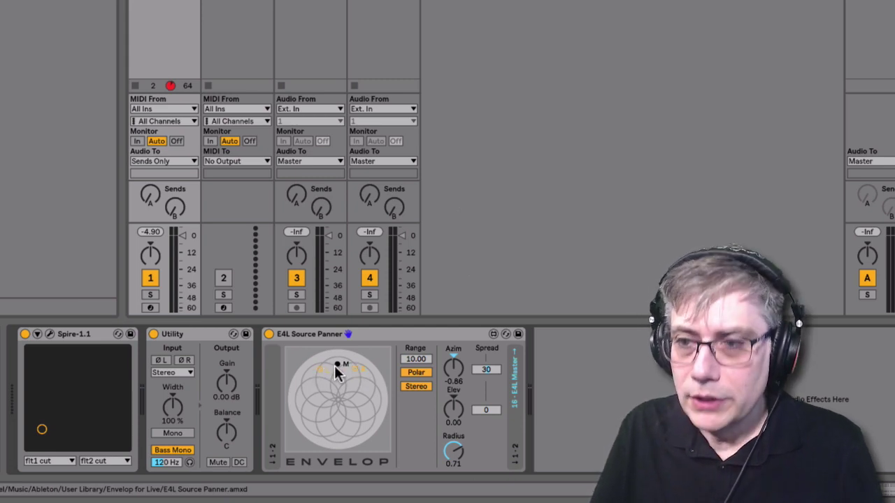
left_click_drag(314, 364, 331, 369)
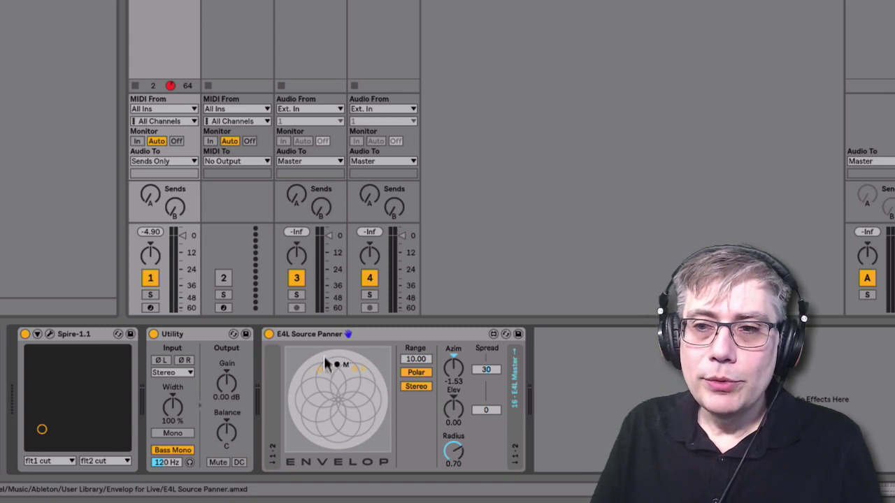
left_click(415, 388)
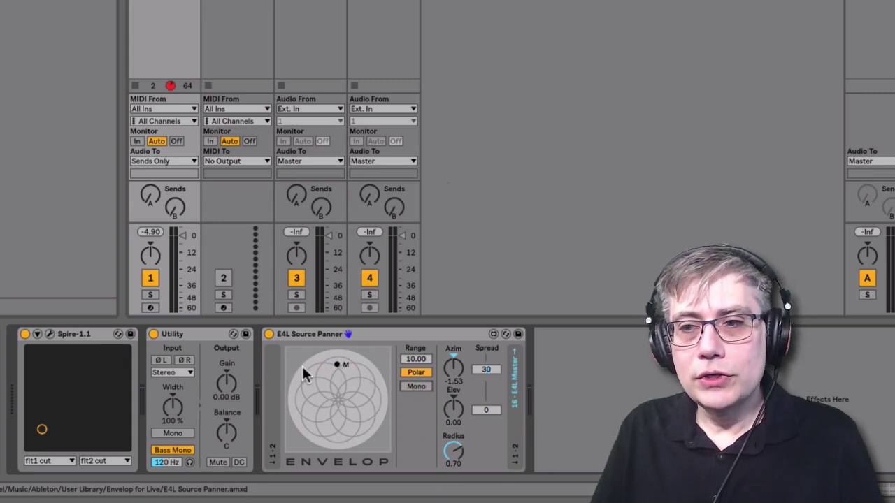
mouse_move(335, 367)
left_mouse_down()
mouse_move(322, 399)
mouse_move(371, 390)
mouse_move(311, 409)
mouse_move(352, 425)
mouse_move(342, 372)
mouse_move(341, 383)
mouse_move(311, 394)
mouse_move(334, 371)
mouse_move(341, 385)
mouse_move(337, 369)
left_mouse_up()
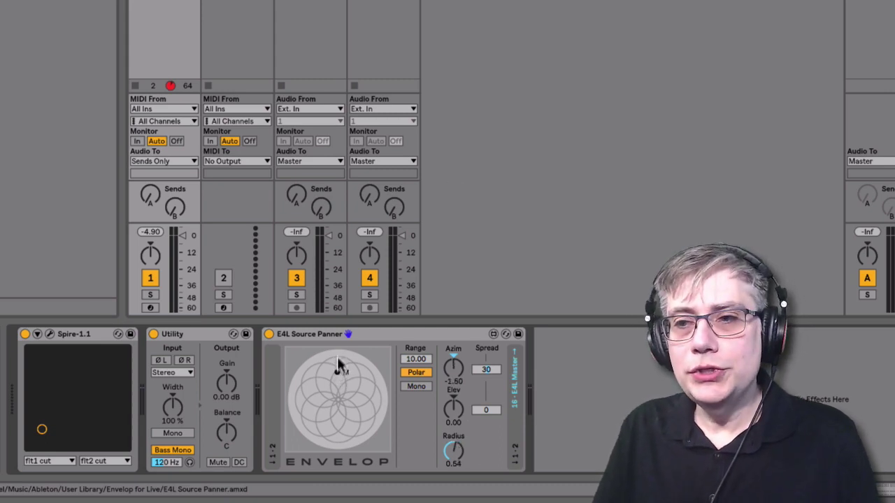
Step: Switch the Source Panner to XYZ coordinates and, after trying other positions, set the source to X 0.00, Y 1.00, Z 0.00
left_click(417, 375)
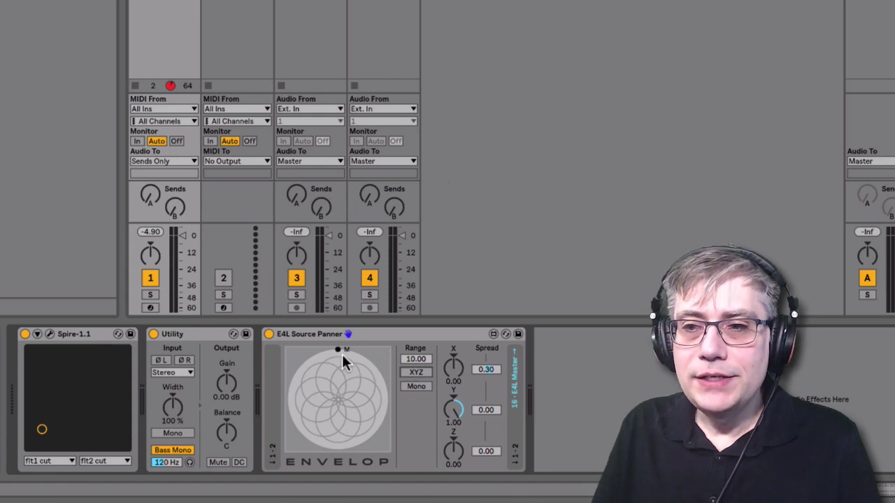
left_click_drag(340, 354, 315, 418)
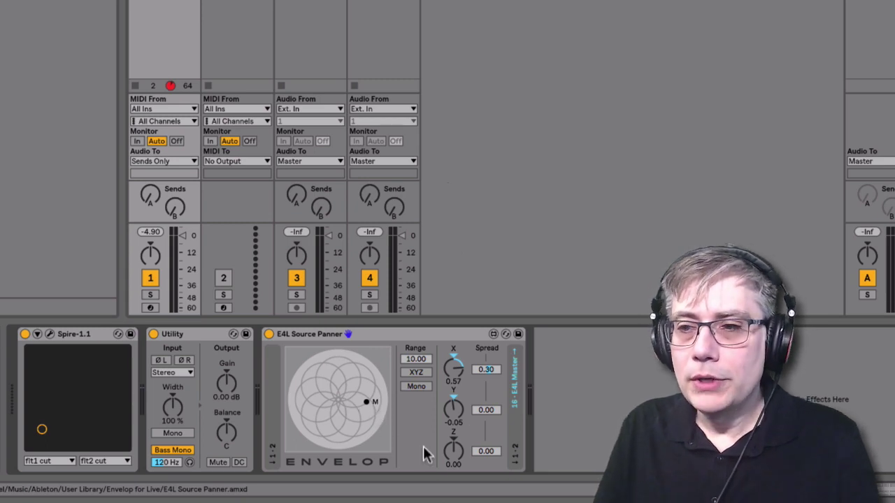
left_click_drag(453, 447, 453, 476)
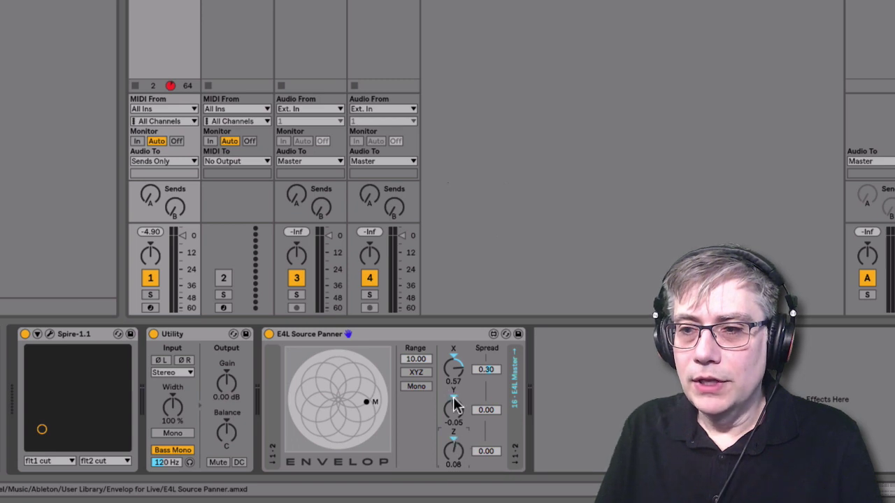
left_click_drag(453, 448, 453, 450)
left_click_drag(451, 409, 451, 403)
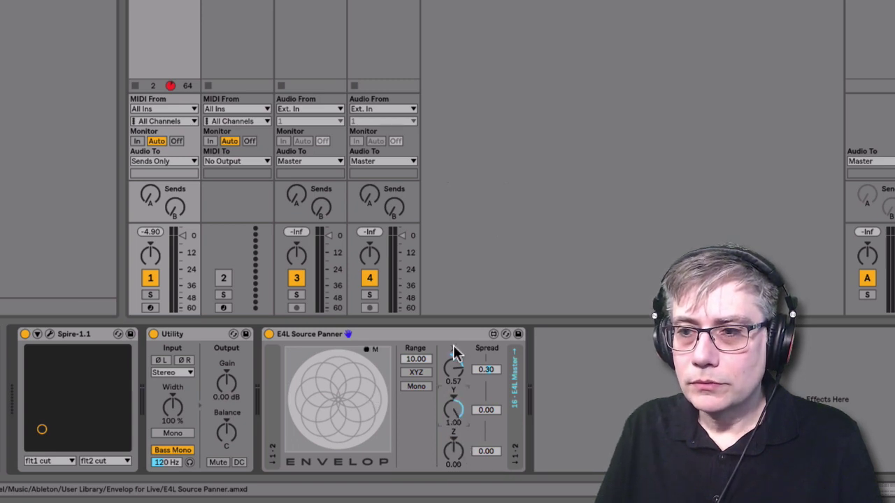
left_click_drag(455, 352, 451, 361)
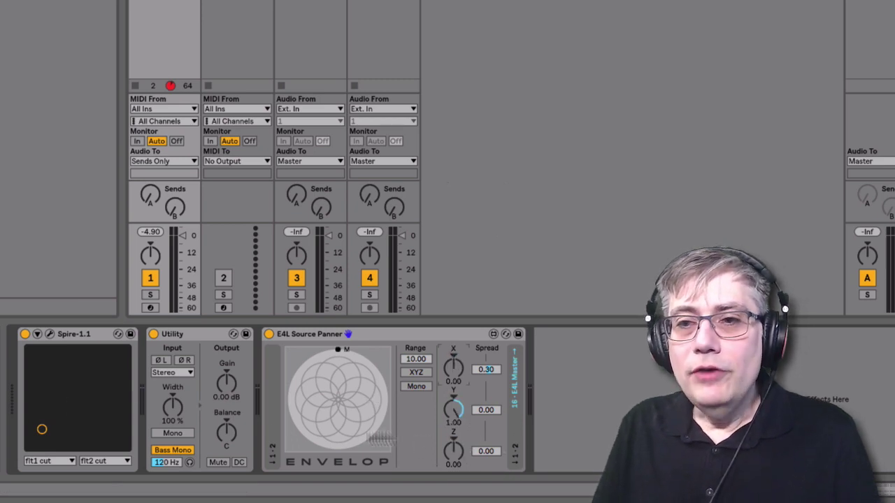
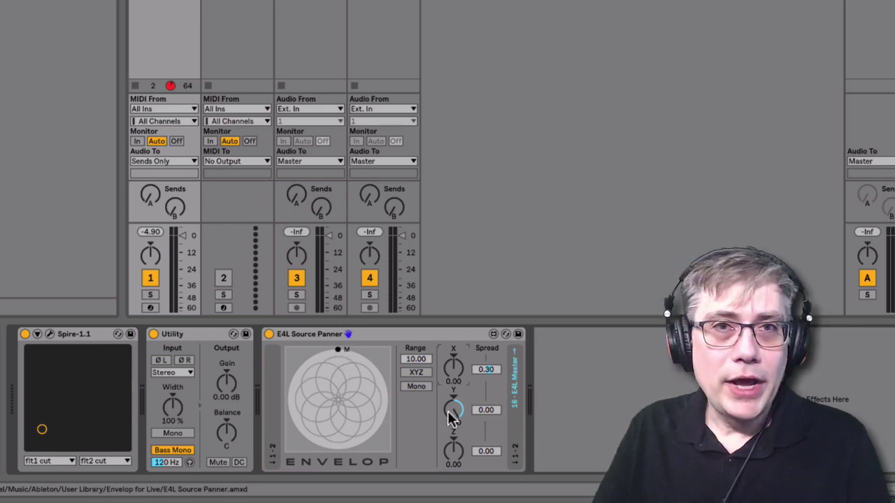
left_click_drag(451, 416, 429, 355)
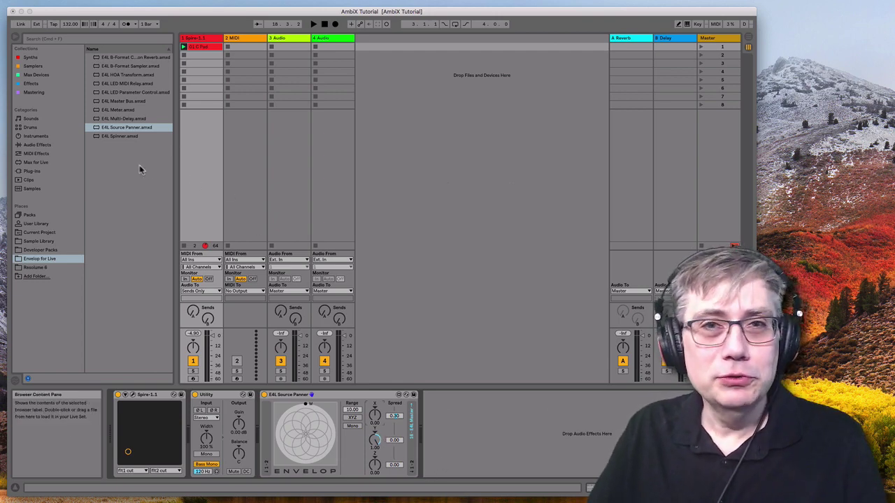
Step: Add the E4L Meter device after the Source Panner on the Spire-1.1 track
left_click(110, 111)
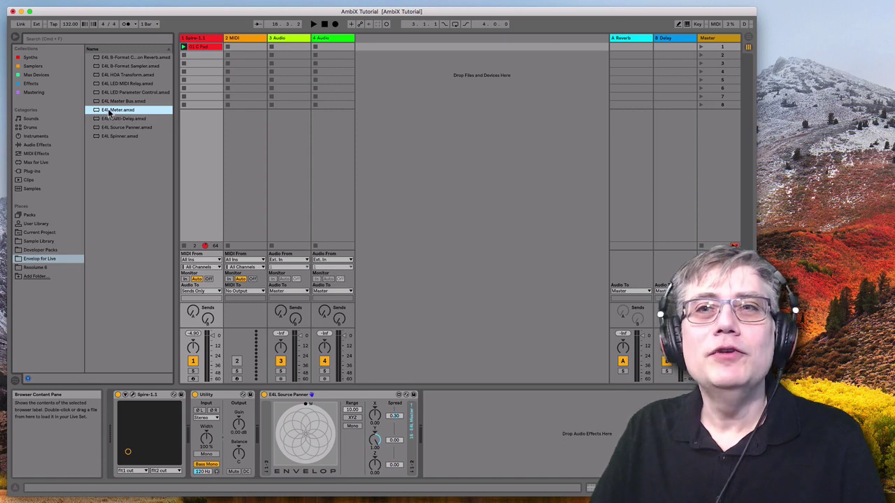
left_click_drag(109, 114, 439, 414)
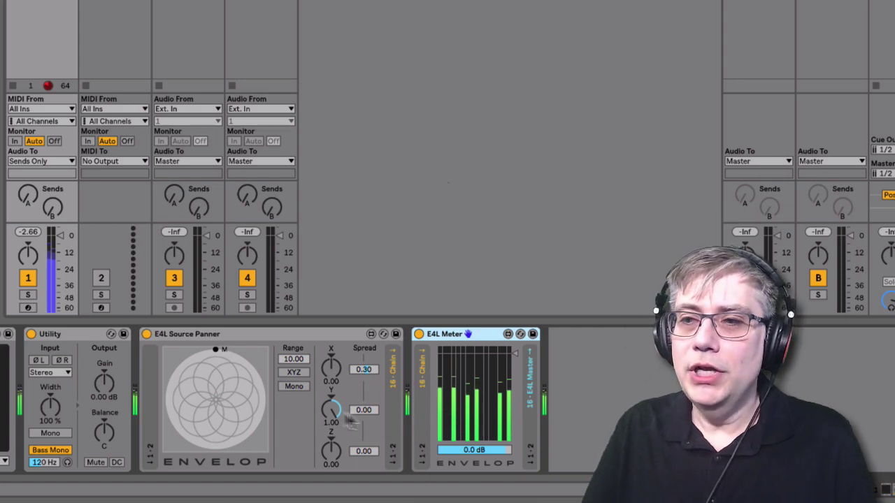
Step: Test the meter's response by raising the source's X to about 0.27 and Z to about 0.46, returning both to 0.00
left_click_drag(334, 370, 334, 351)
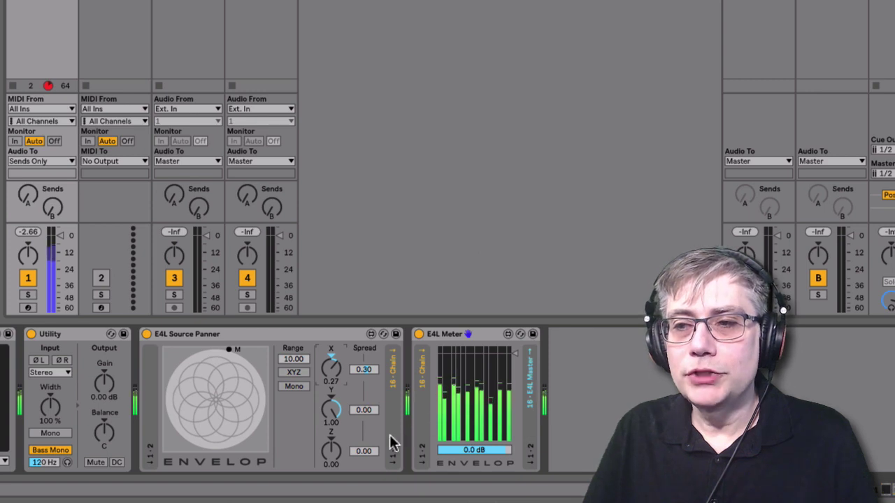
mouse_move(333, 453)
left_mouse_down()
mouse_move(334, 422)
mouse_move(335, 435)
left_mouse_up()
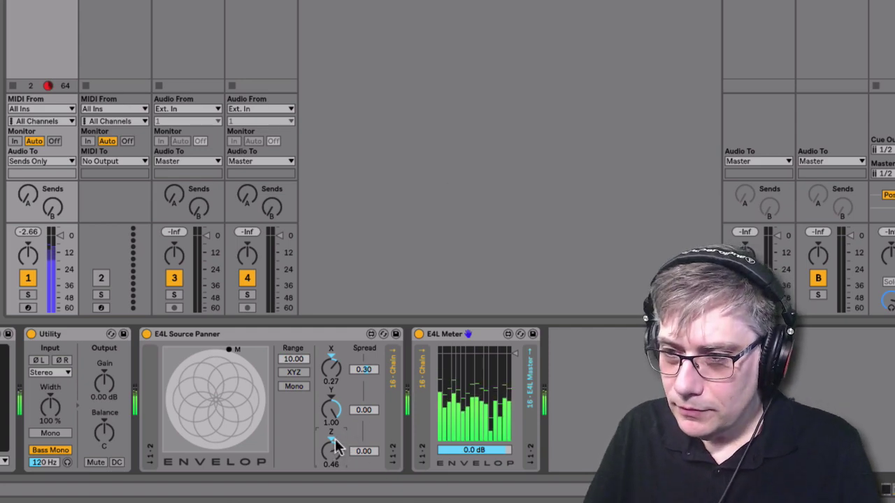
left_click_drag(331, 450, 331, 483)
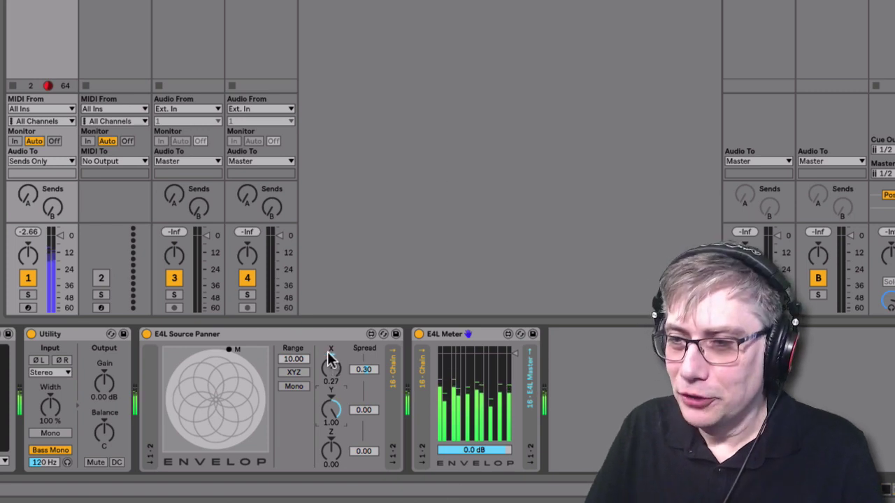
left_click_drag(333, 362, 333, 391)
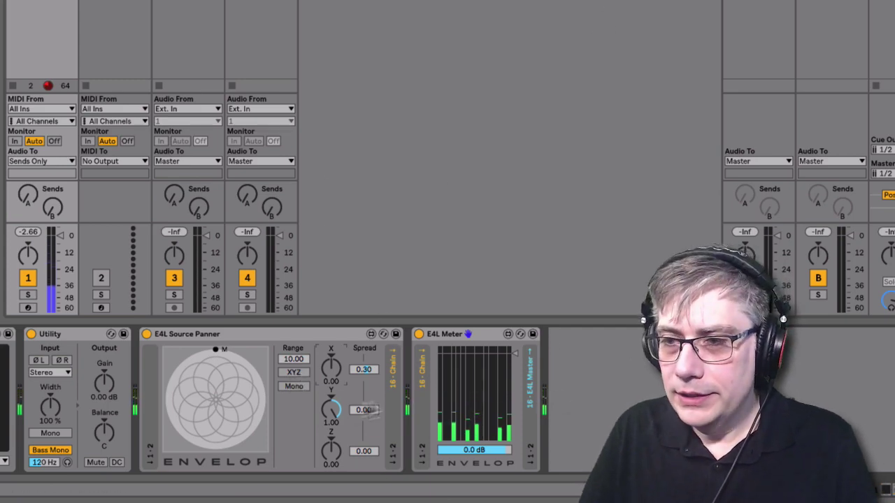
Step: Switch the Source Panner from XYZ back to Polar coordinates
left_click(292, 373)
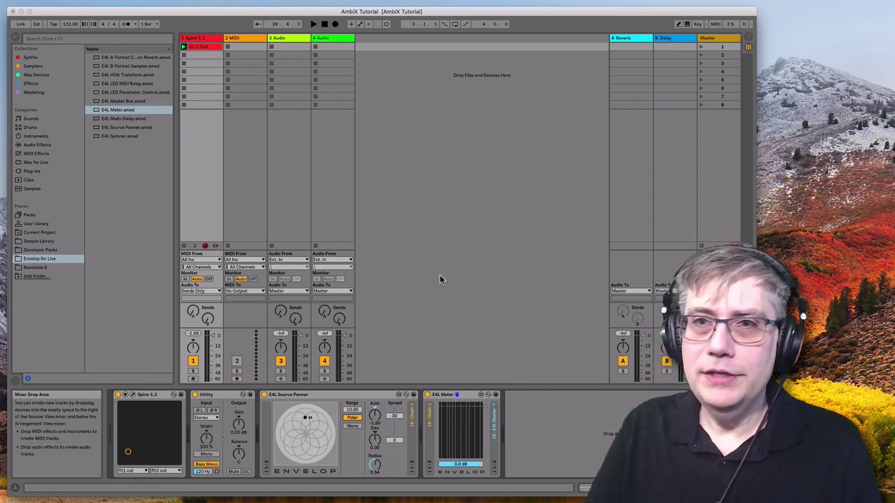
Step: Delete the Reverb device from return track A
left_click(117, 101)
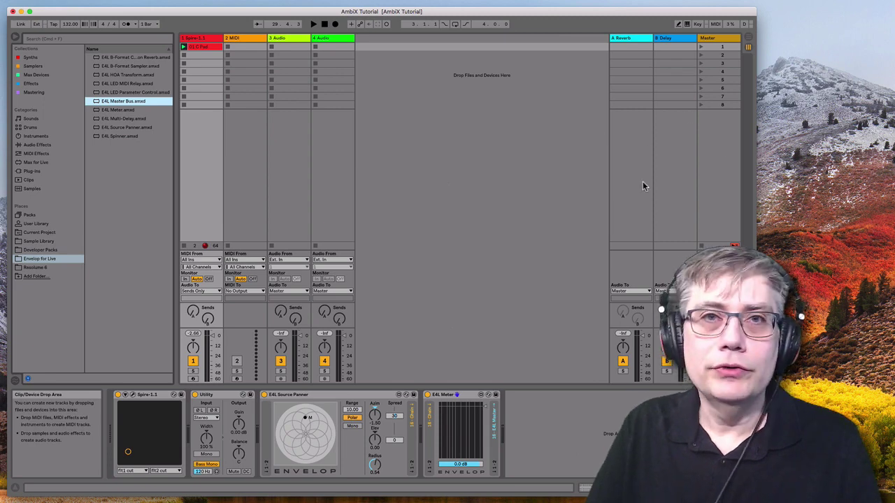
left_click(635, 40)
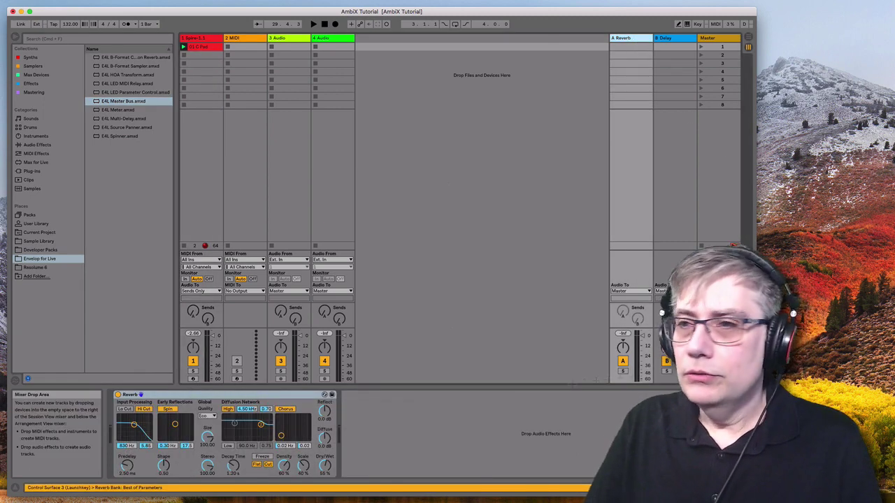
right_click(197, 397)
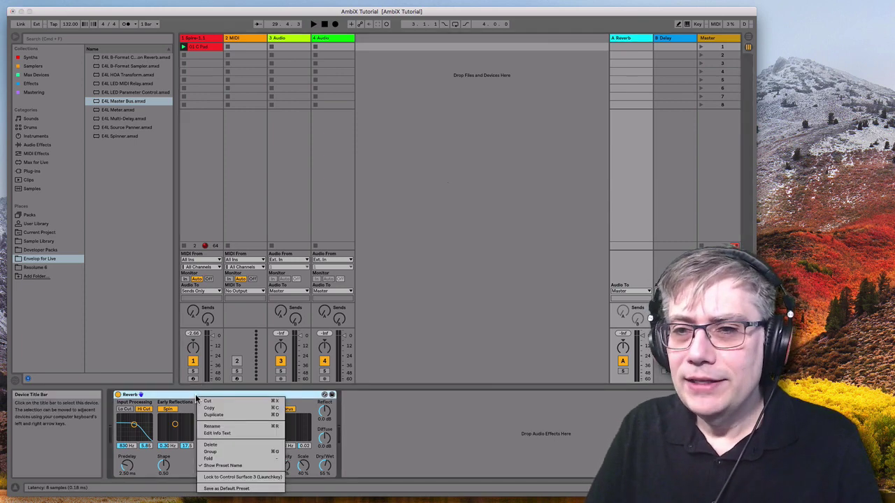
left_click(220, 425)
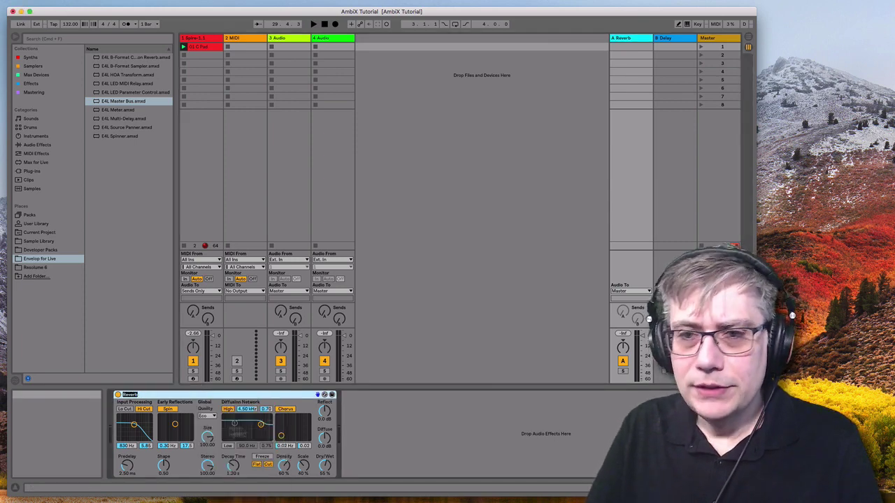
key("Return")
right_click(234, 396)
left_click(248, 426)
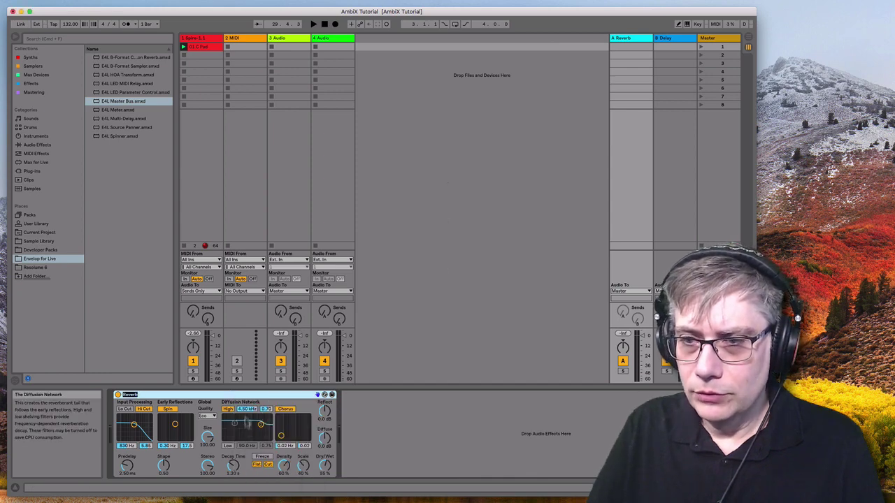
right_click(250, 399)
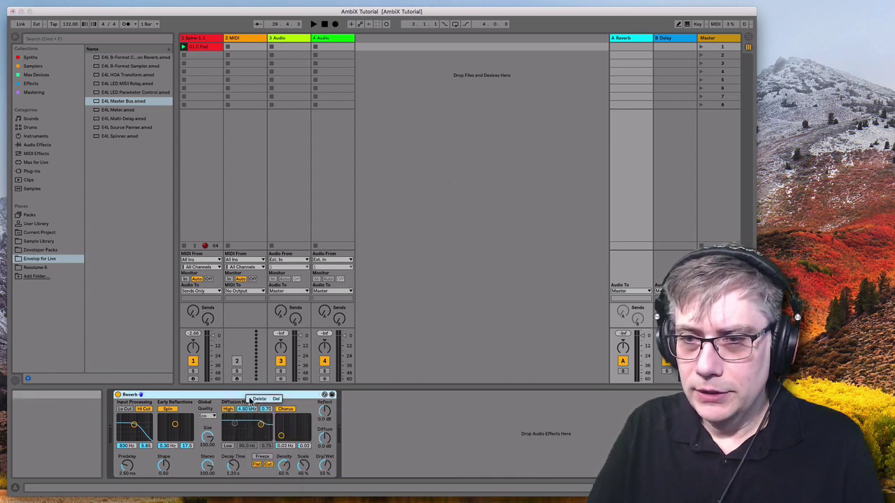
left_click(255, 399)
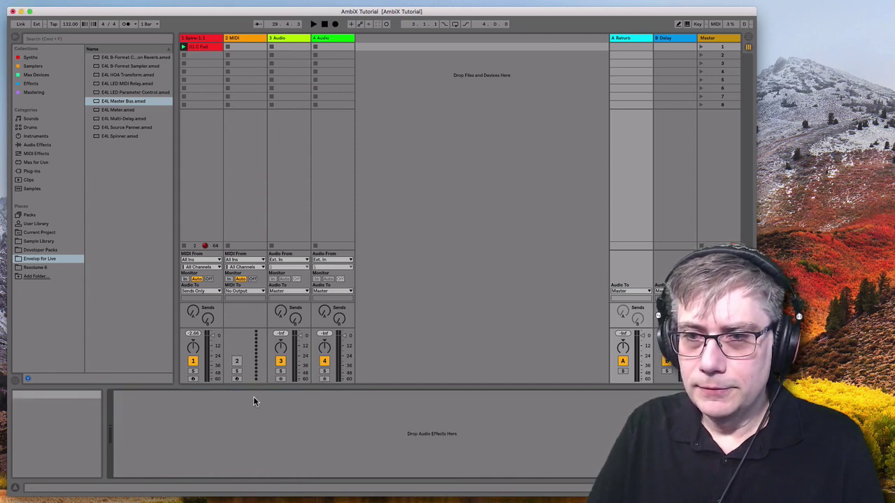
Step: Add the E4L Master Bus device to return track A and review its decoder options, keeping Binaural
left_click(121, 102)
left_click(149, 447)
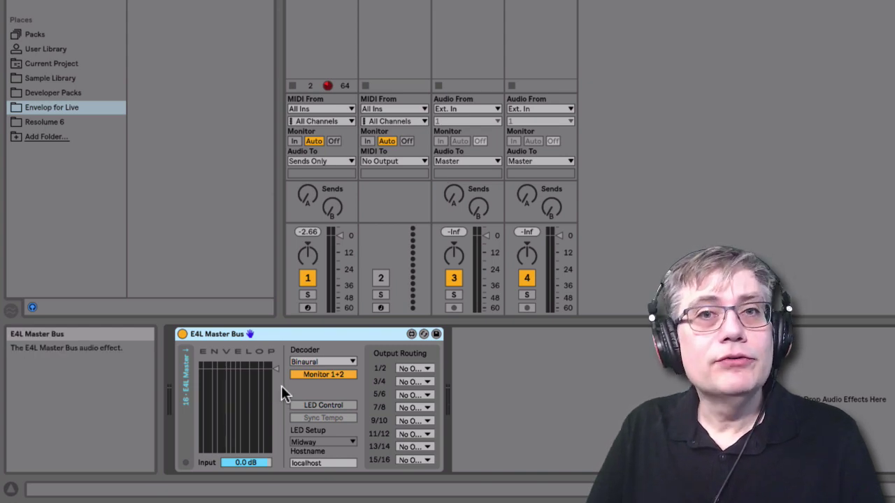
left_click(348, 362)
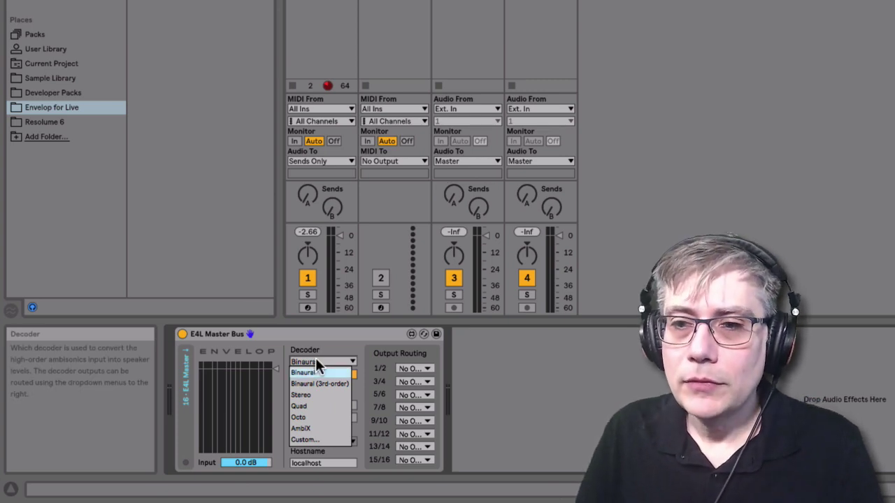
left_click(315, 360)
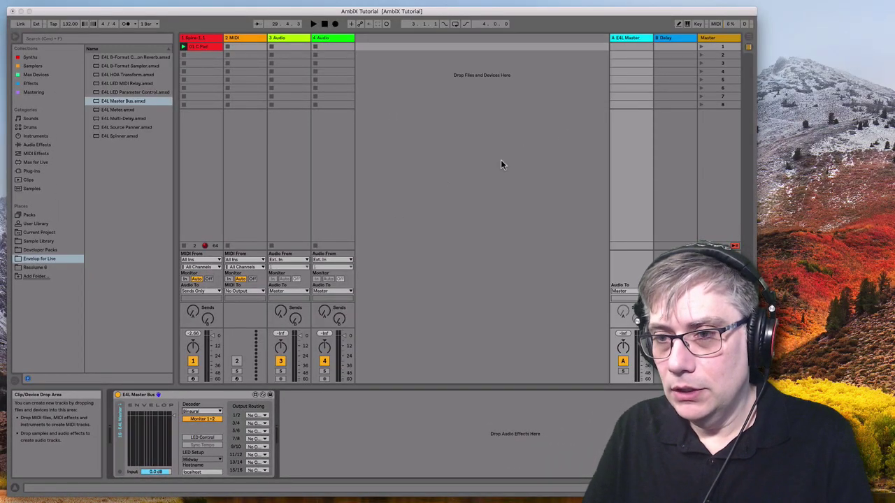
Step: Play the set and move the Spire-1.1 mono source around the listener, ending at azimuth about -23.7 and radius about 0.47
key("space")
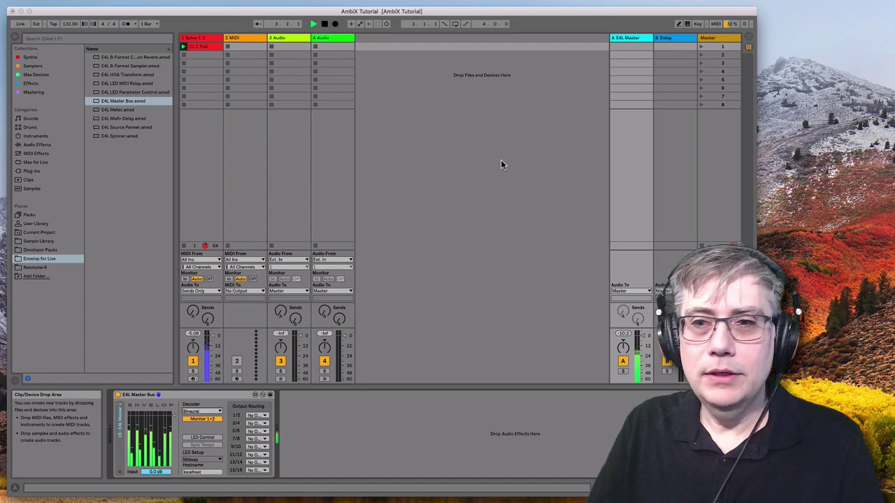
left_click(204, 42)
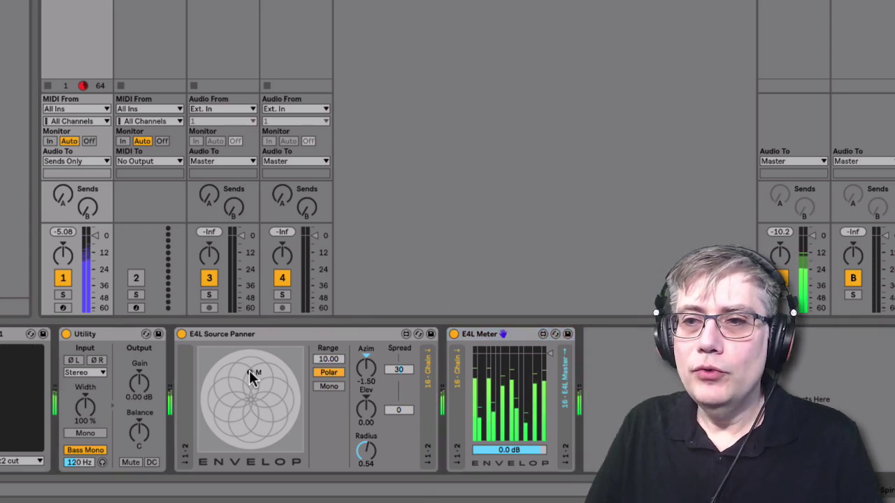
left_click_drag(247, 374, 278, 378)
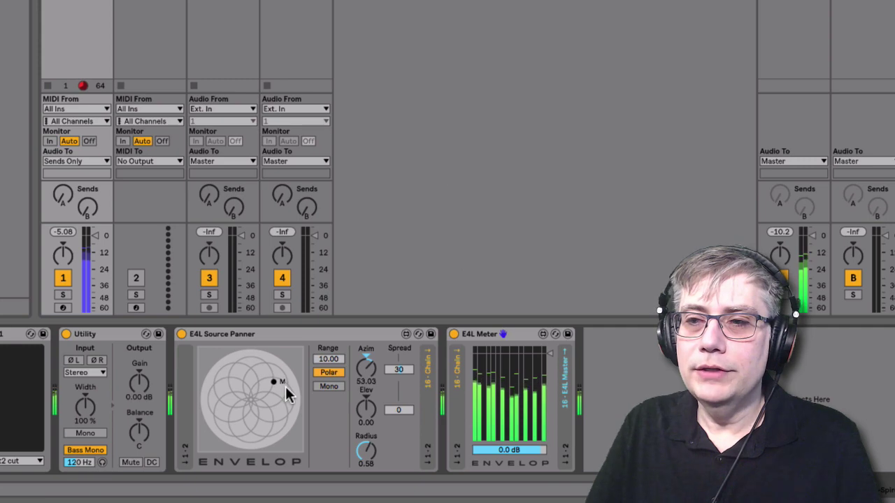
left_click_drag(285, 389, 278, 458)
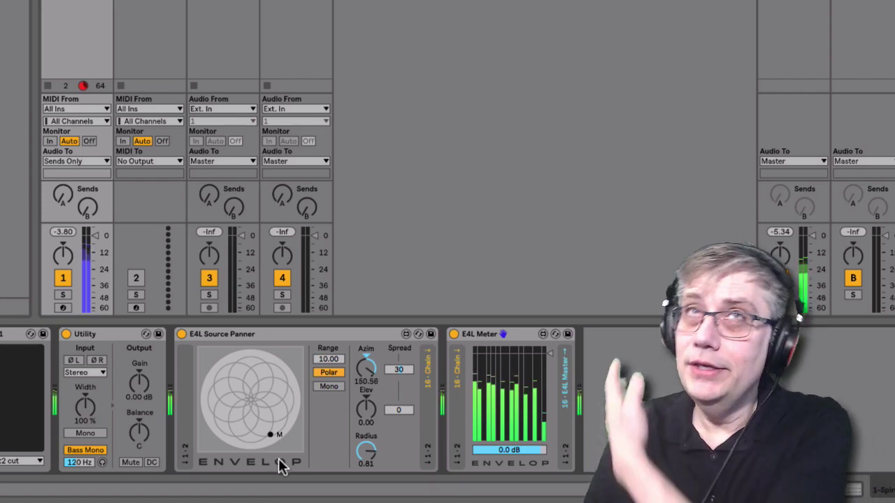
left_click_drag(271, 433, 267, 378)
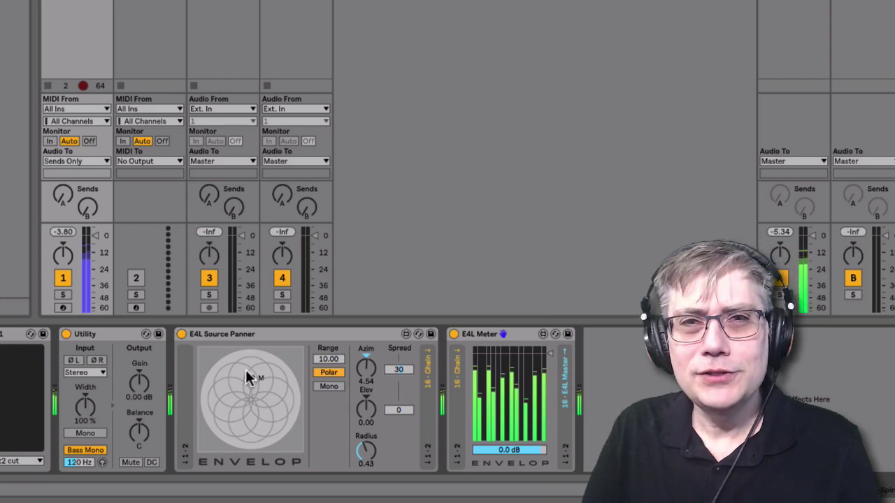
mouse_move(252, 376)
left_mouse_down()
mouse_move(237, 376)
mouse_move(278, 375)
mouse_move(227, 379)
mouse_move(257, 378)
mouse_move(241, 378)
left_mouse_up()
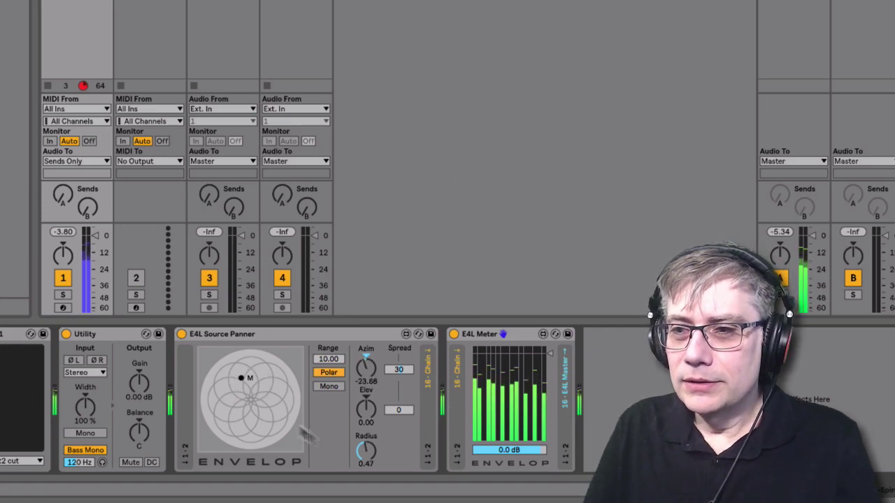
Step: Switch the Source Panner to Stereo, set the spread to 36, and place the source at azimuth about 5 and radius about 0.46
left_click(332, 385)
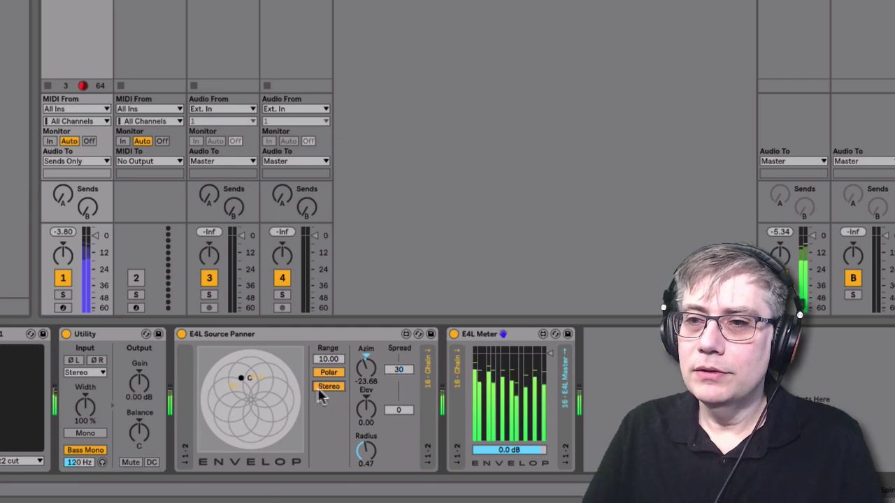
mouse_move(239, 374)
left_mouse_down()
mouse_move(252, 369)
mouse_move(255, 376)
left_mouse_up()
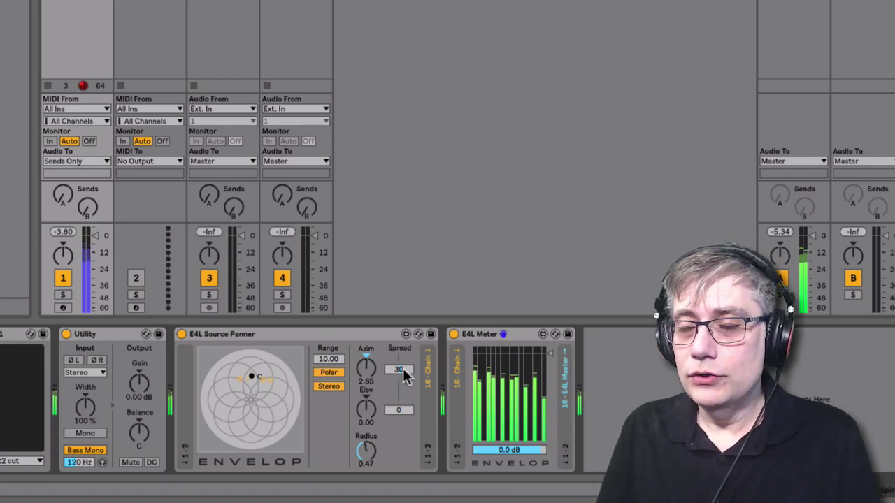
left_click(404, 370)
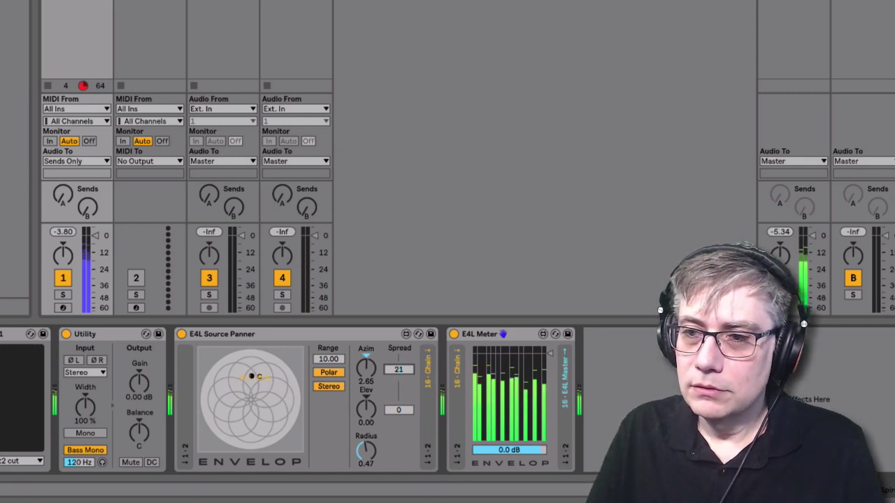
left_click_drag(398, 369, 400, 364)
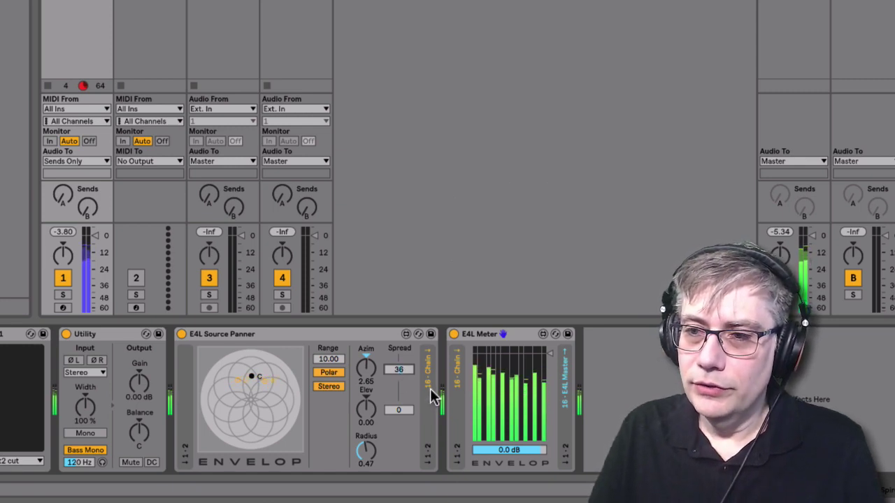
mouse_move(255, 379)
left_mouse_down()
mouse_move(238, 378)
mouse_move(259, 404)
mouse_move(273, 380)
mouse_move(244, 384)
mouse_move(273, 376)
mouse_move(277, 389)
mouse_move(256, 373)
mouse_move(261, 380)
left_mouse_up()
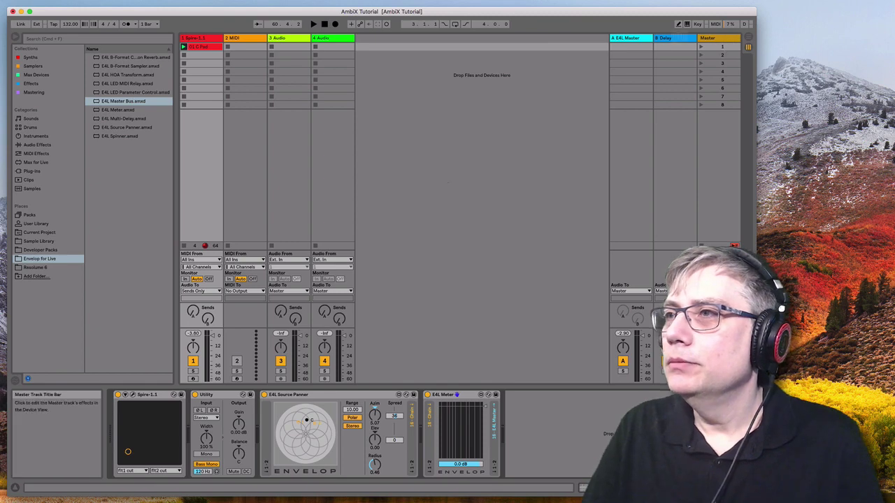
Step: Set the decoder of the E4L Master Bus on return track A to AmbiX
left_click(640, 38)
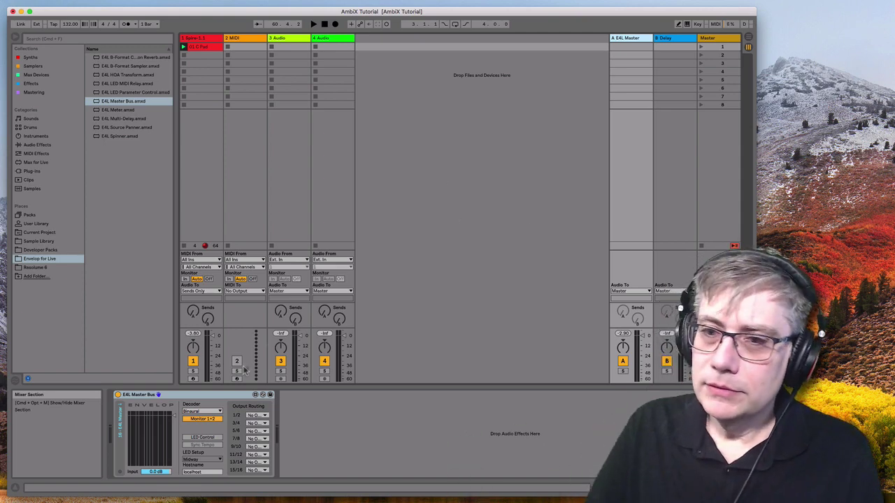
left_click(216, 412)
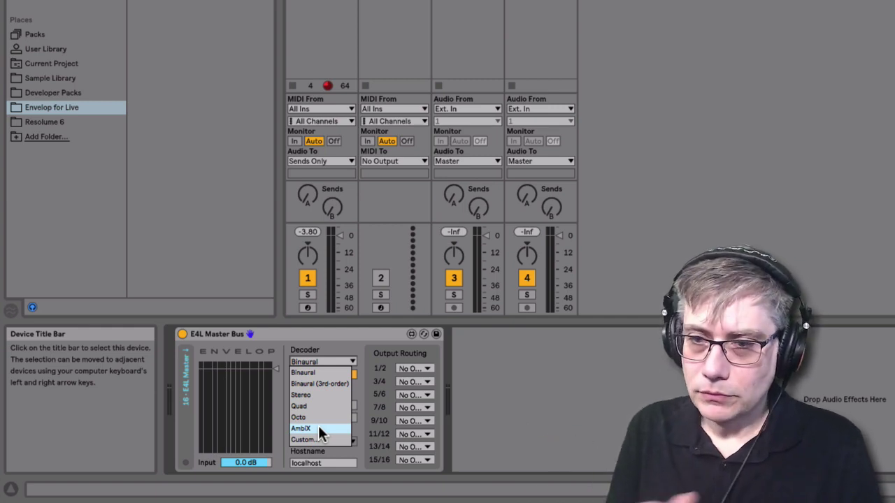
left_click(318, 429)
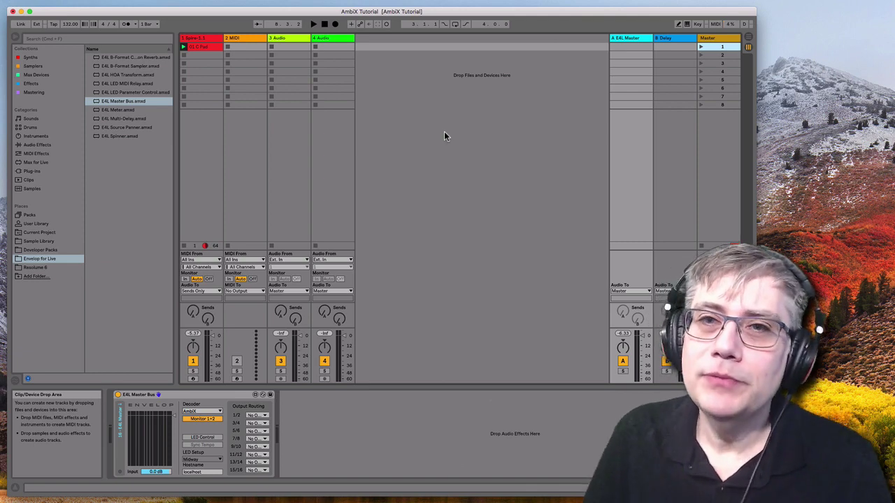
Step: Search the plug-ins for "msed" and add Voxengo's Audio Units MSED after the E4L Master Bus on return track A
left_click(43, 39)
type("m")
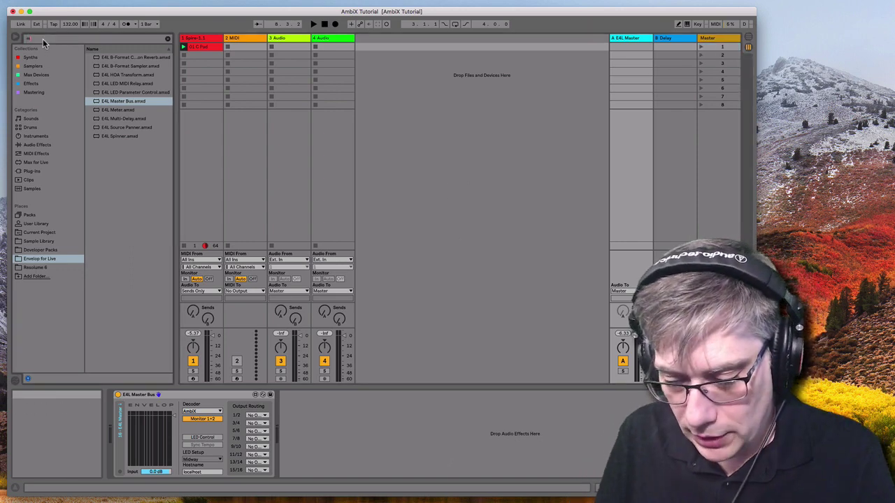
type("axd")
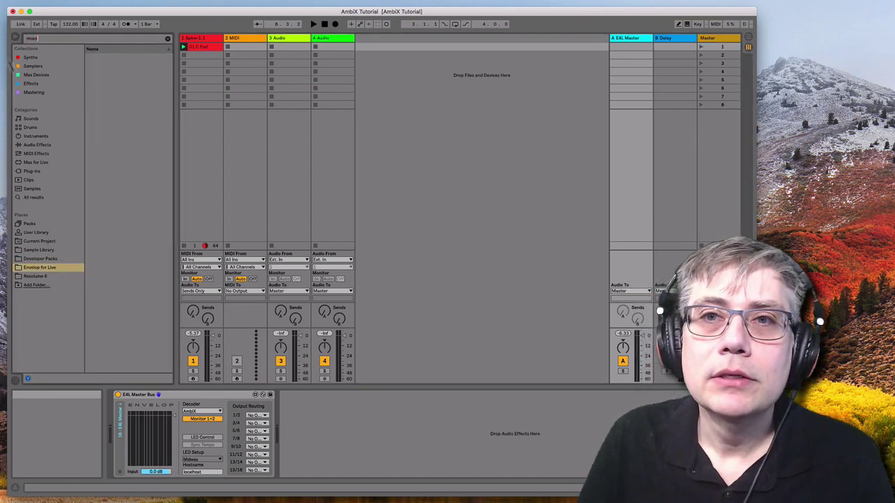
left_click(44, 172)
left_click(88, 58)
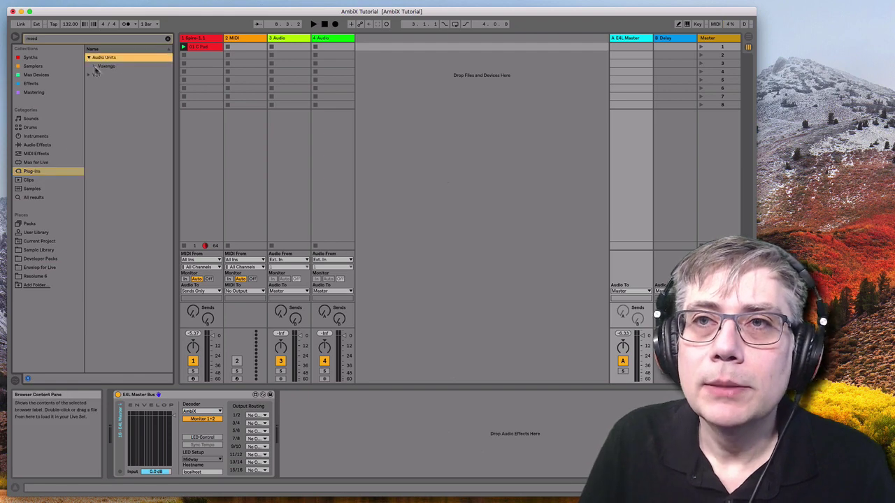
left_click(94, 66)
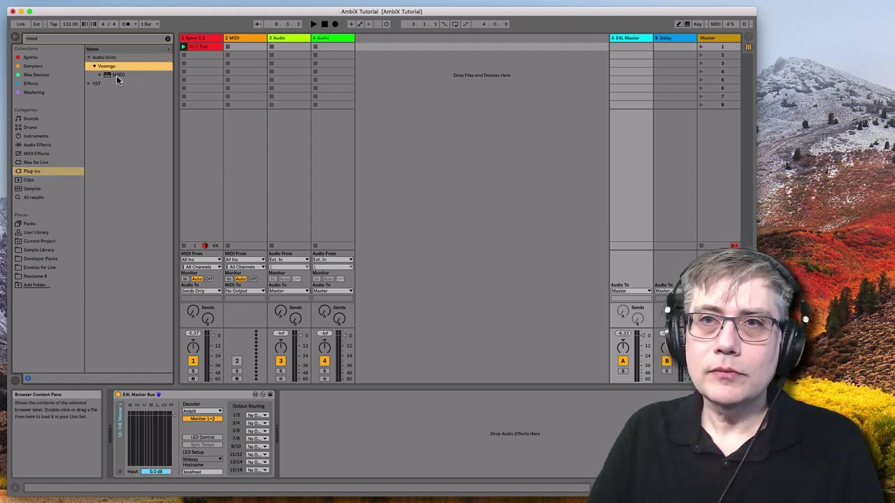
left_click(116, 75)
left_click_drag(322, 449, 323, 451)
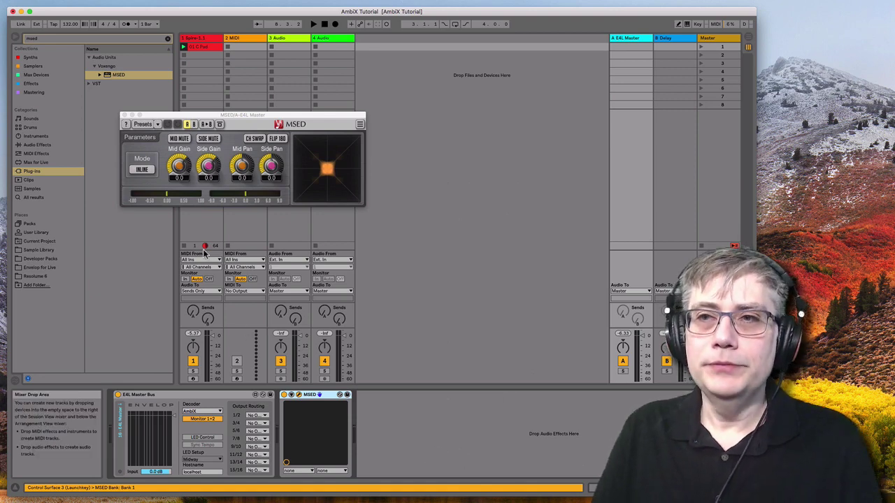
Step: Set MSED's mode to Decode and close its plug-in window
left_click(141, 169)
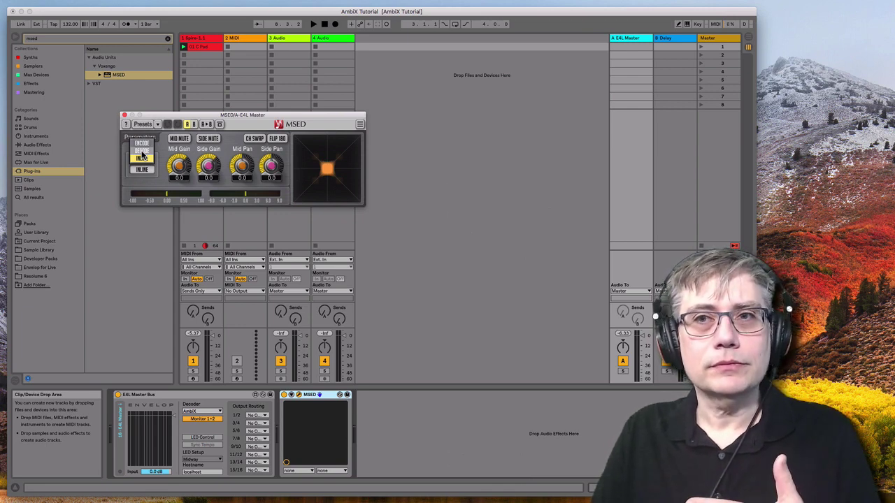
left_click(142, 156)
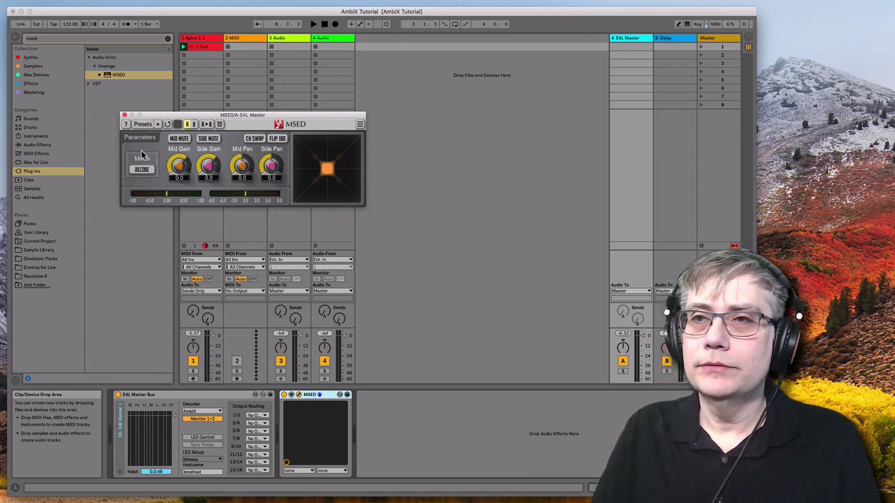
left_click(124, 115)
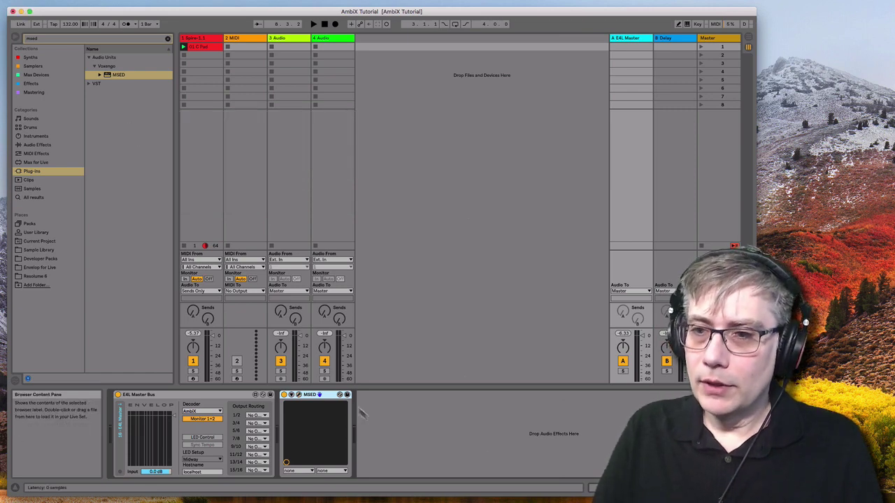
Step: Deactivate the MSED device and launch scene 1 to hear the output without it
left_click(284, 395)
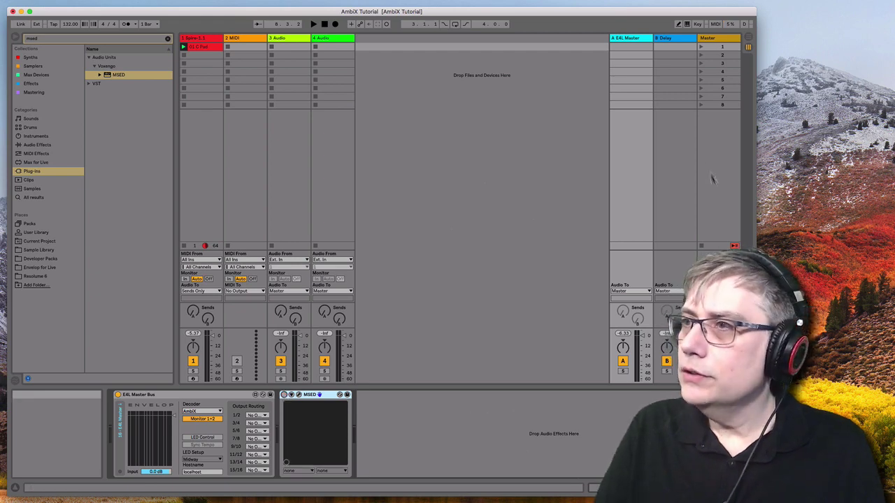
left_click(701, 47)
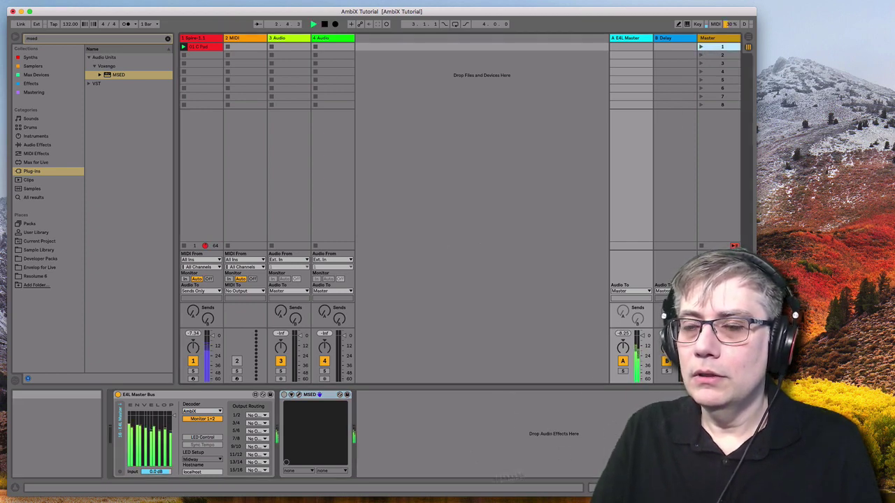
Step: Reactivate MSED and move the Spire source around in the E4L Source Panner during playback, ending at azimuth 0 and radius 0.43
left_click(284, 394)
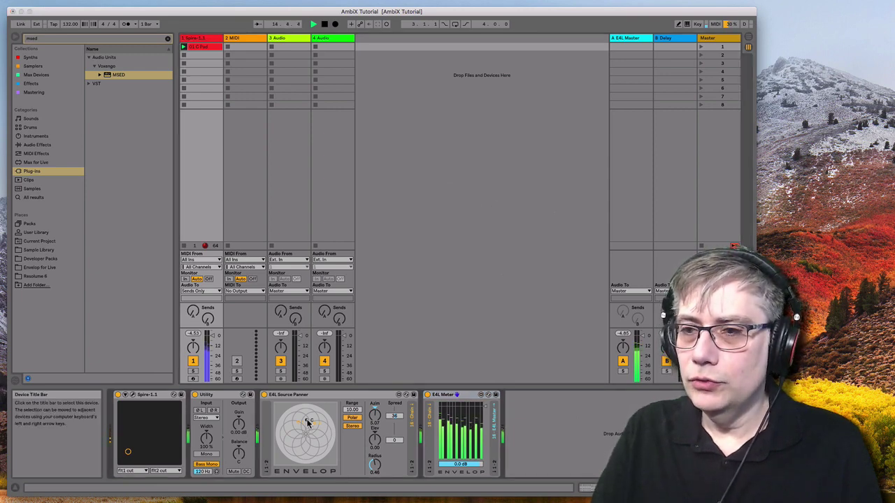
left_click_drag(307, 422, 326, 426)
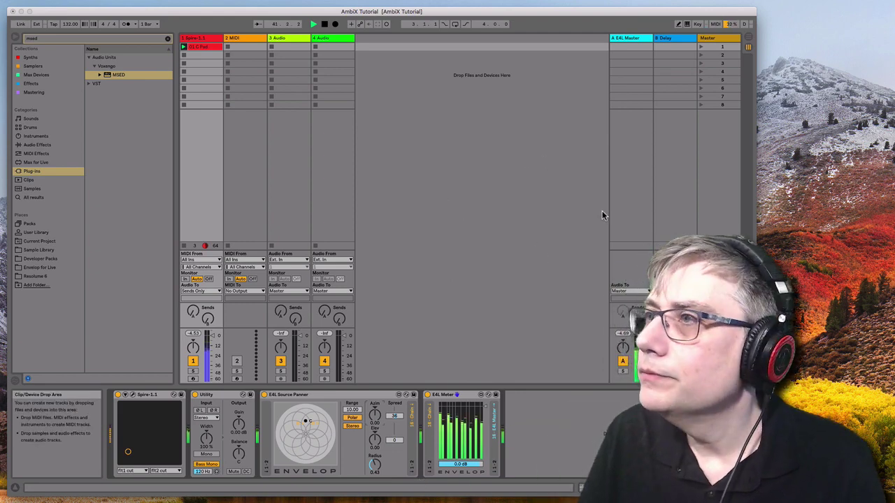
left_click(630, 46)
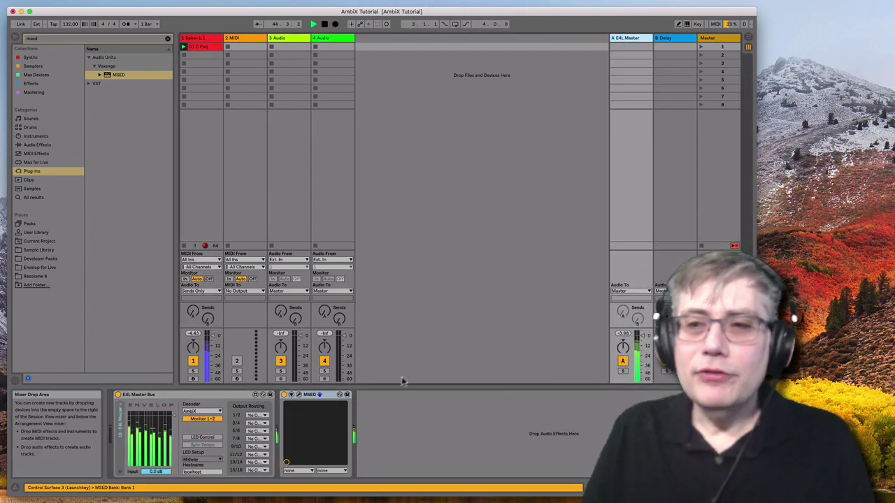
left_click(323, 25)
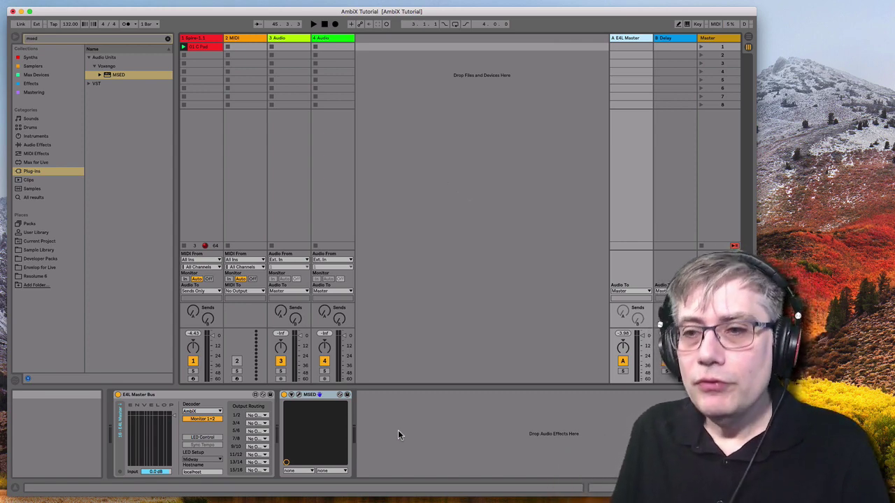
Step: Deactivate MSED and set the decoder of the E4L Master Bus on return track A to Binaural
left_click(284, 395)
left_click(201, 411)
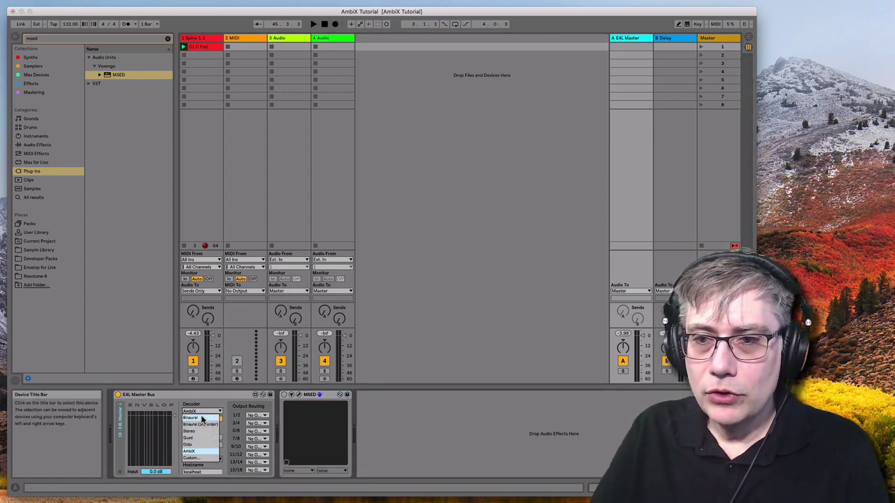
left_click(202, 418)
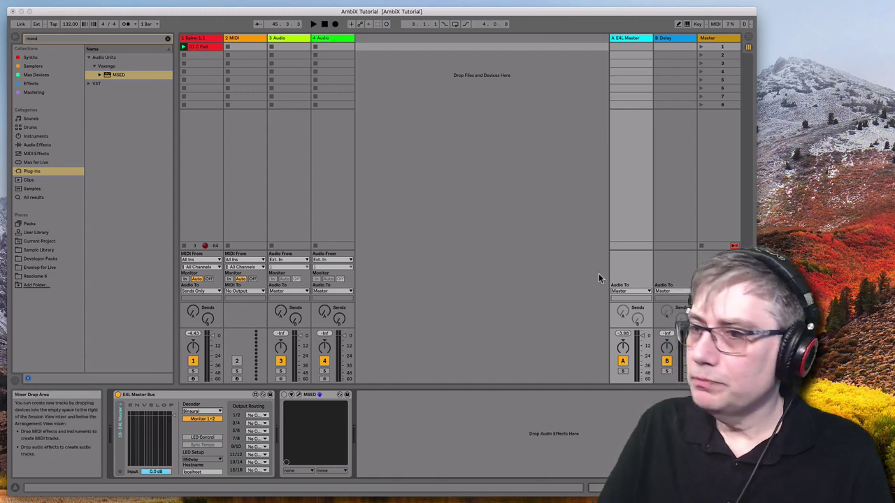
Step: Add the E4L B-Format Convolution Reverb from the Envelop for Live folder after the E4L Meter on the Spire track
left_click(203, 40)
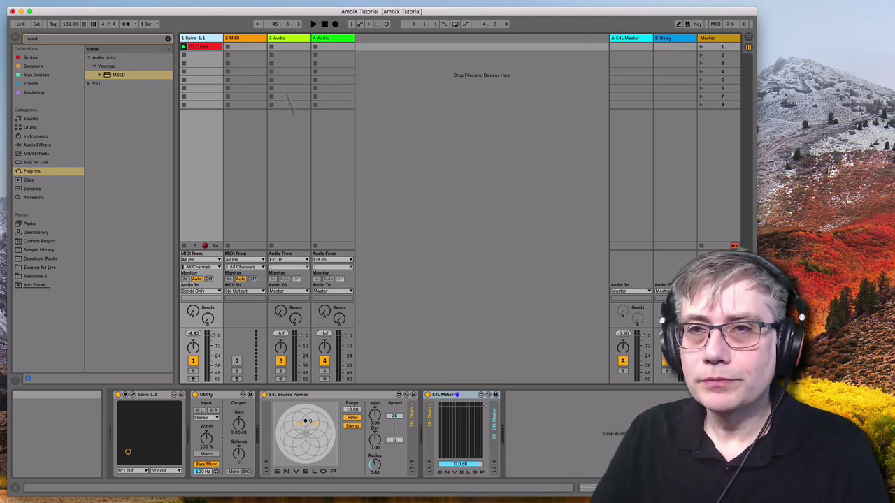
left_click(167, 40)
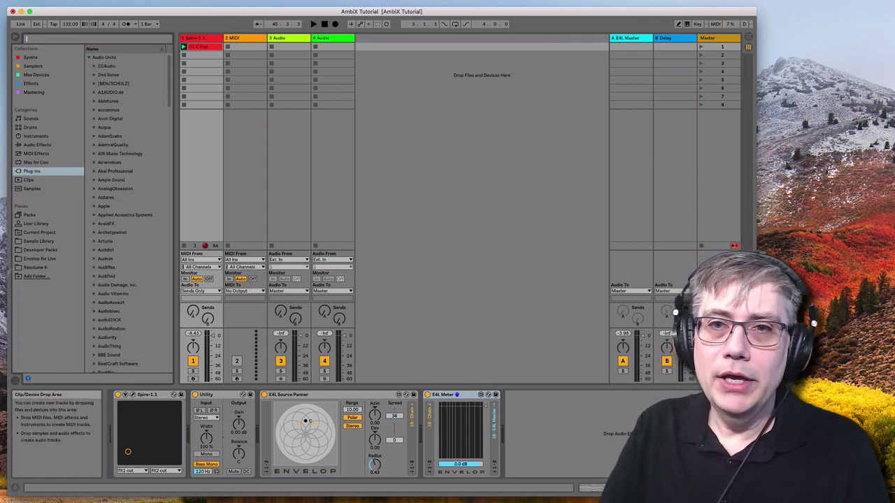
left_click(40, 259)
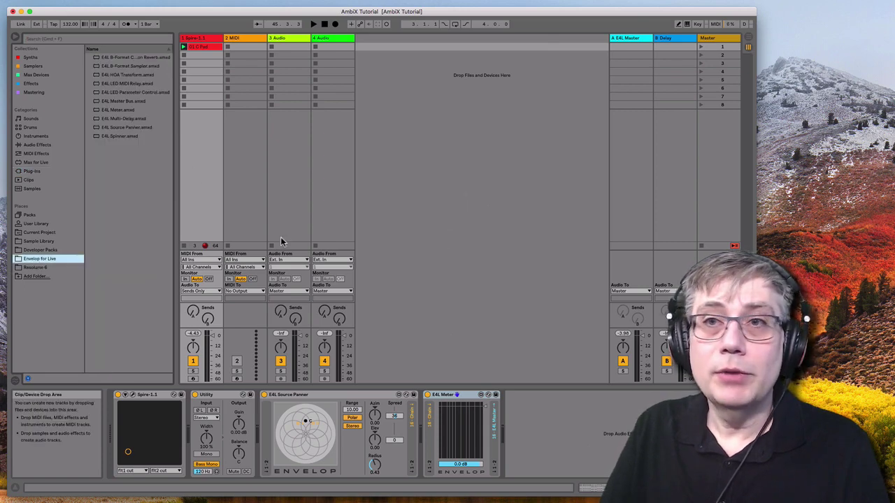
left_click(108, 59)
mouse_move(108, 59)
left_mouse_down()
mouse_move(396, 318)
mouse_move(529, 420)
mouse_move(538, 371)
left_mouse_up()
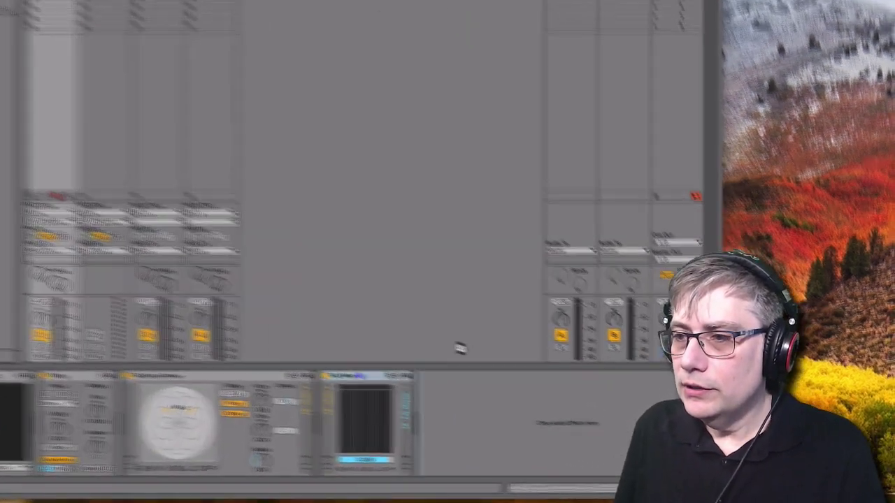
left_click_drag(460, 348, 460, 348)
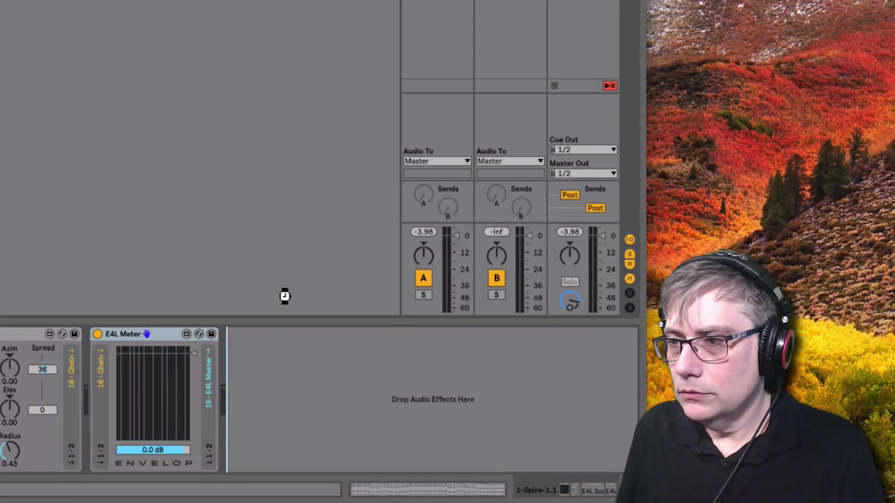
left_click_drag(284, 295, 261, 329)
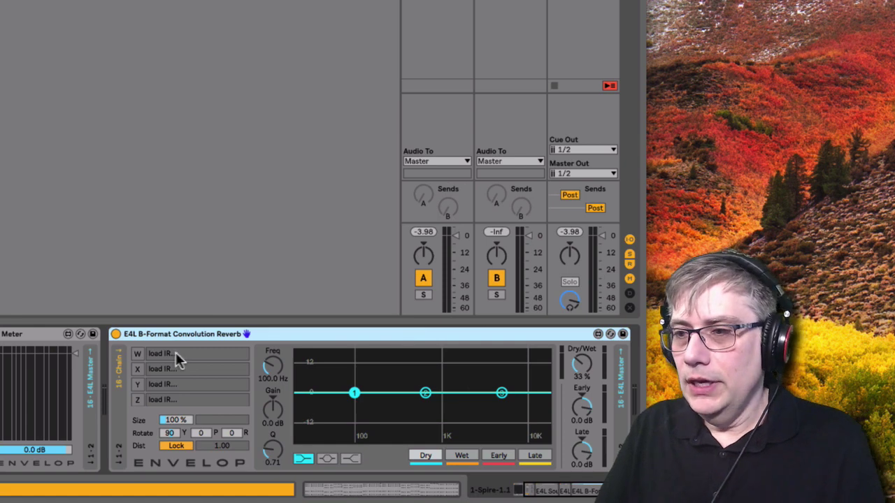
scroll(188, 355, "right", 3)
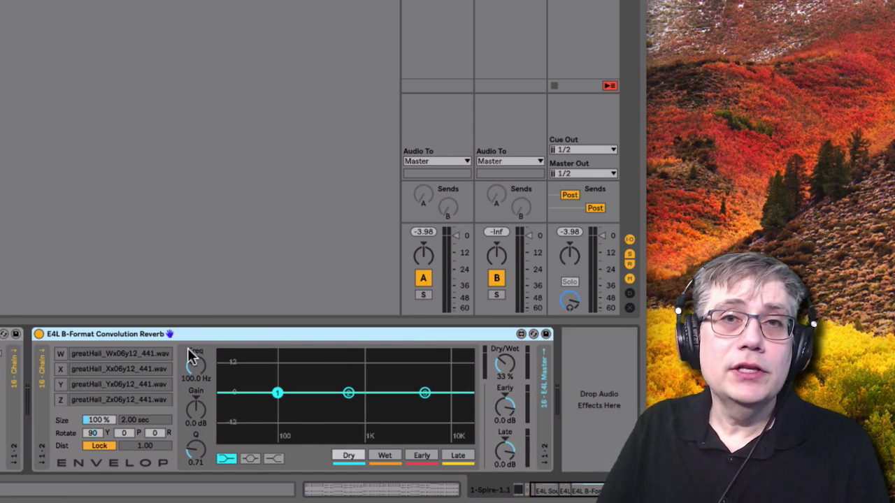
left_click(555, 492)
left_click(555, 492)
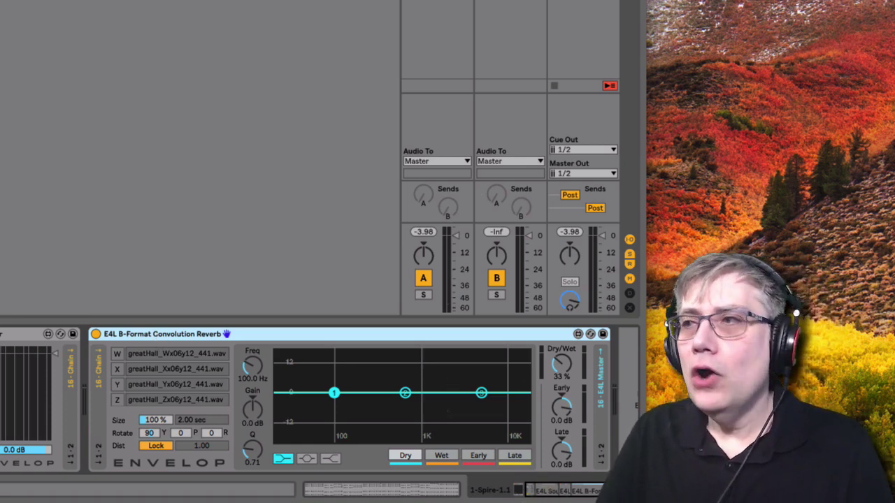
Step: Play the set and move the Spire source around in the E4L Source Panner to hear it with the convolution reverb, stopping playback when done
key("space")
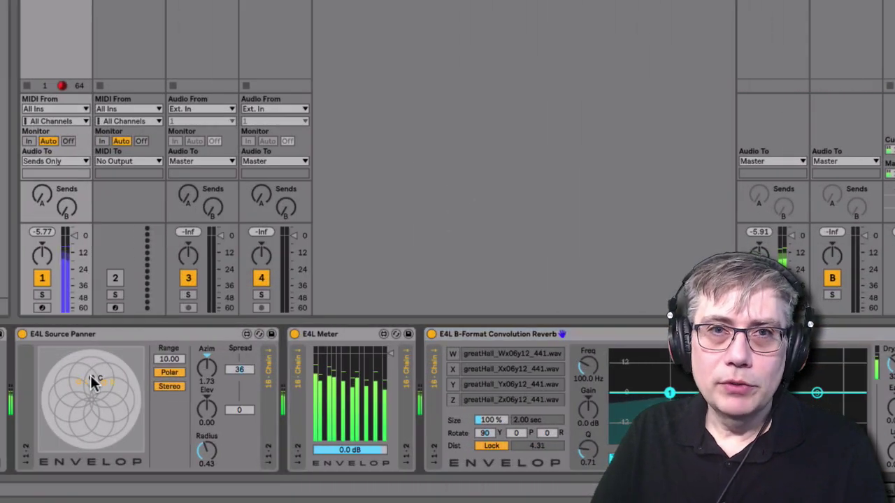
left_click_drag(90, 375, 90, 357)
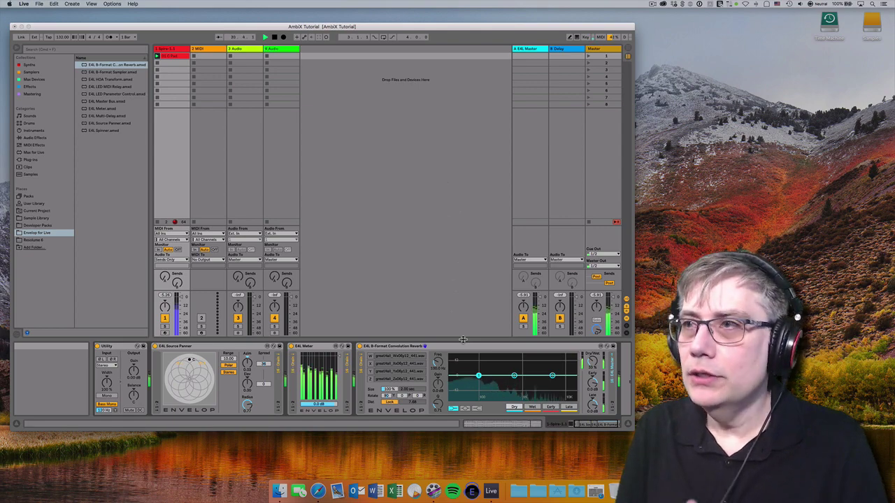
left_click(274, 38)
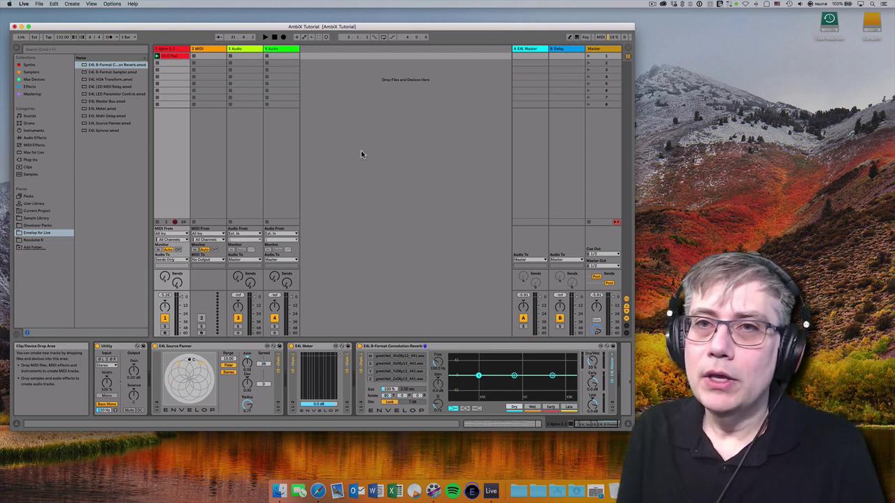
Step: Select the E4L Spinner device in the Envelop for Live folder
left_click(105, 131)
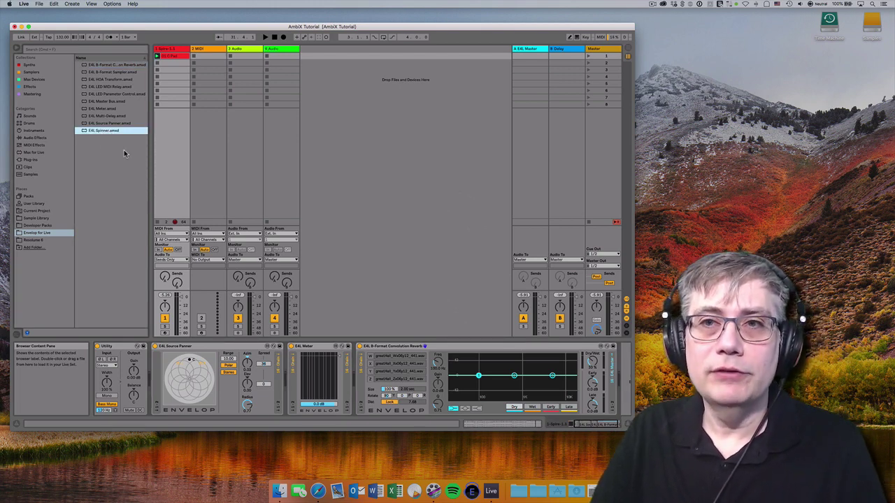